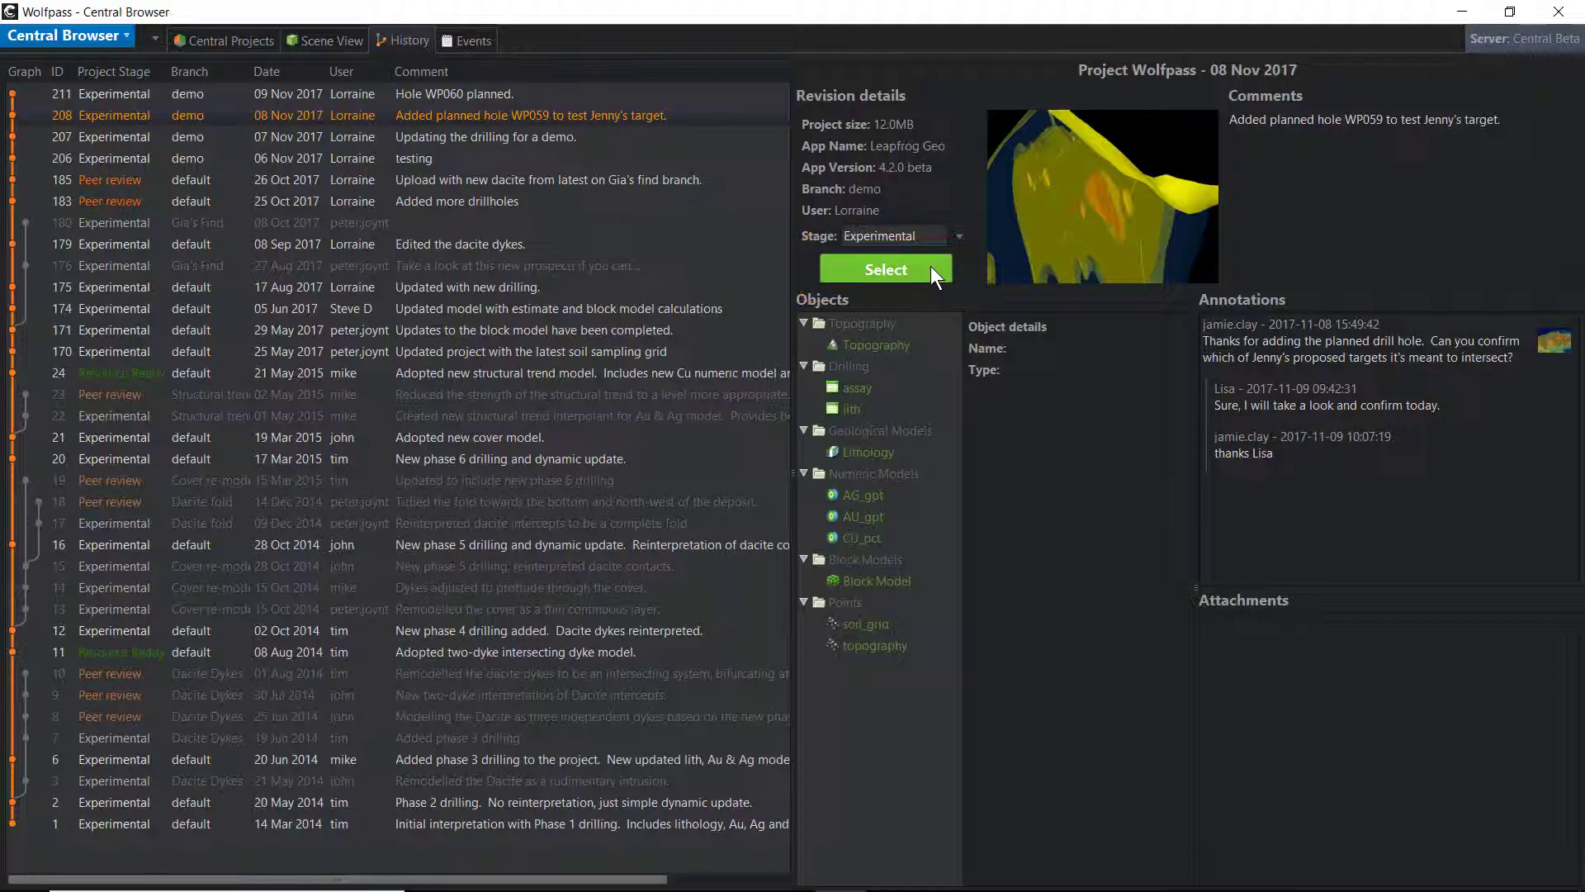
# Select revision 211, 'Hole WP060 planned' from 09 Nov 2017, in the project history.
pyautogui.click(709, 93)
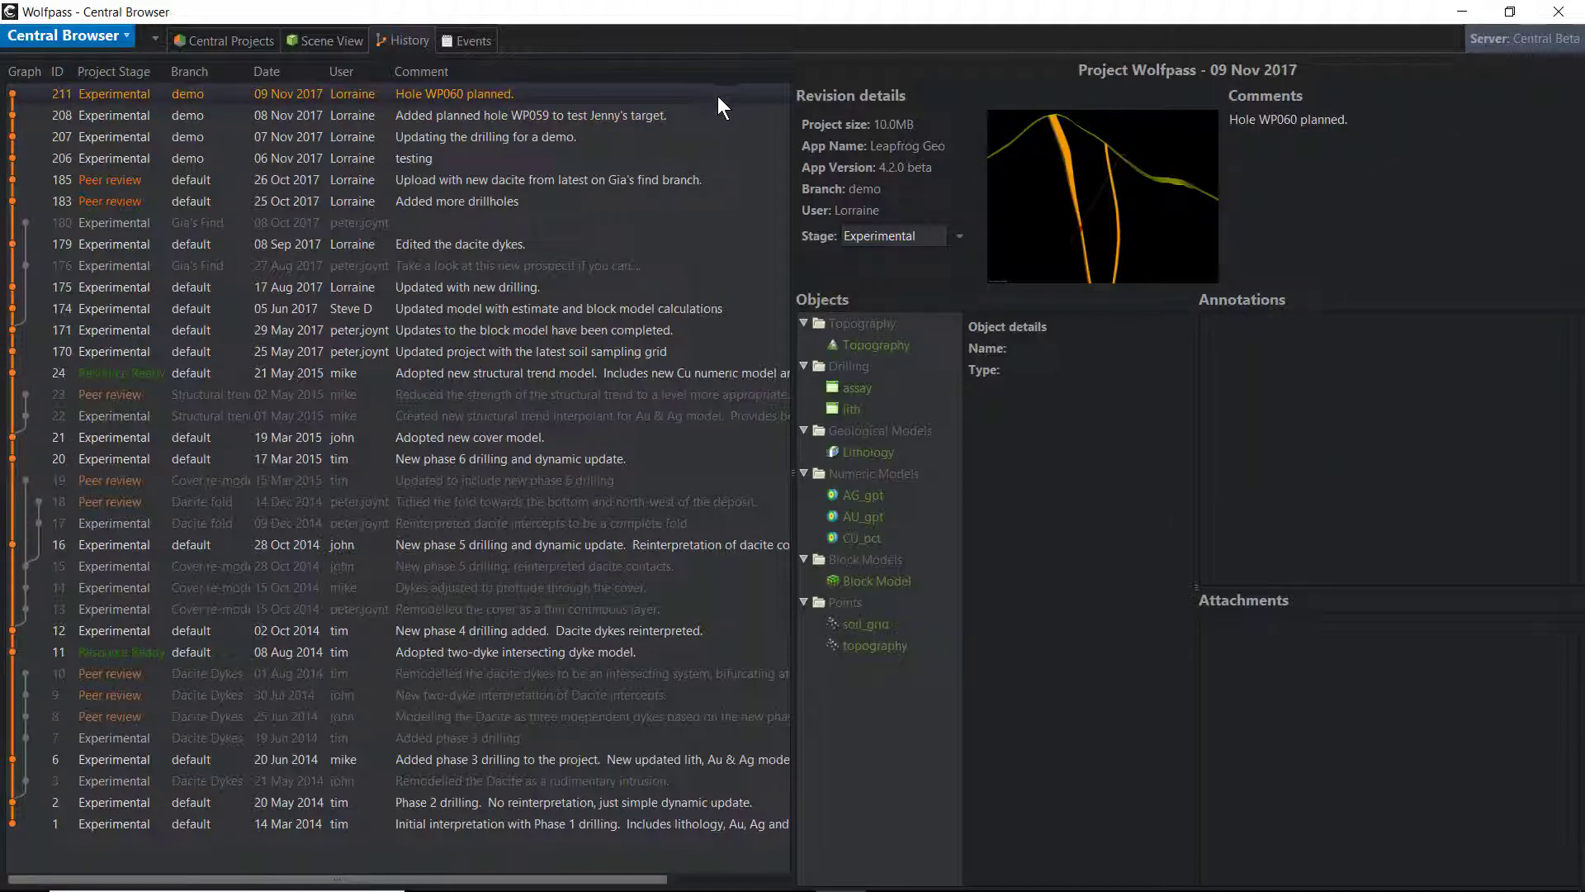
# Open the Scene View, load the lith drillholes and list the Lithology output volumes.
pyautogui.click(350, 43)
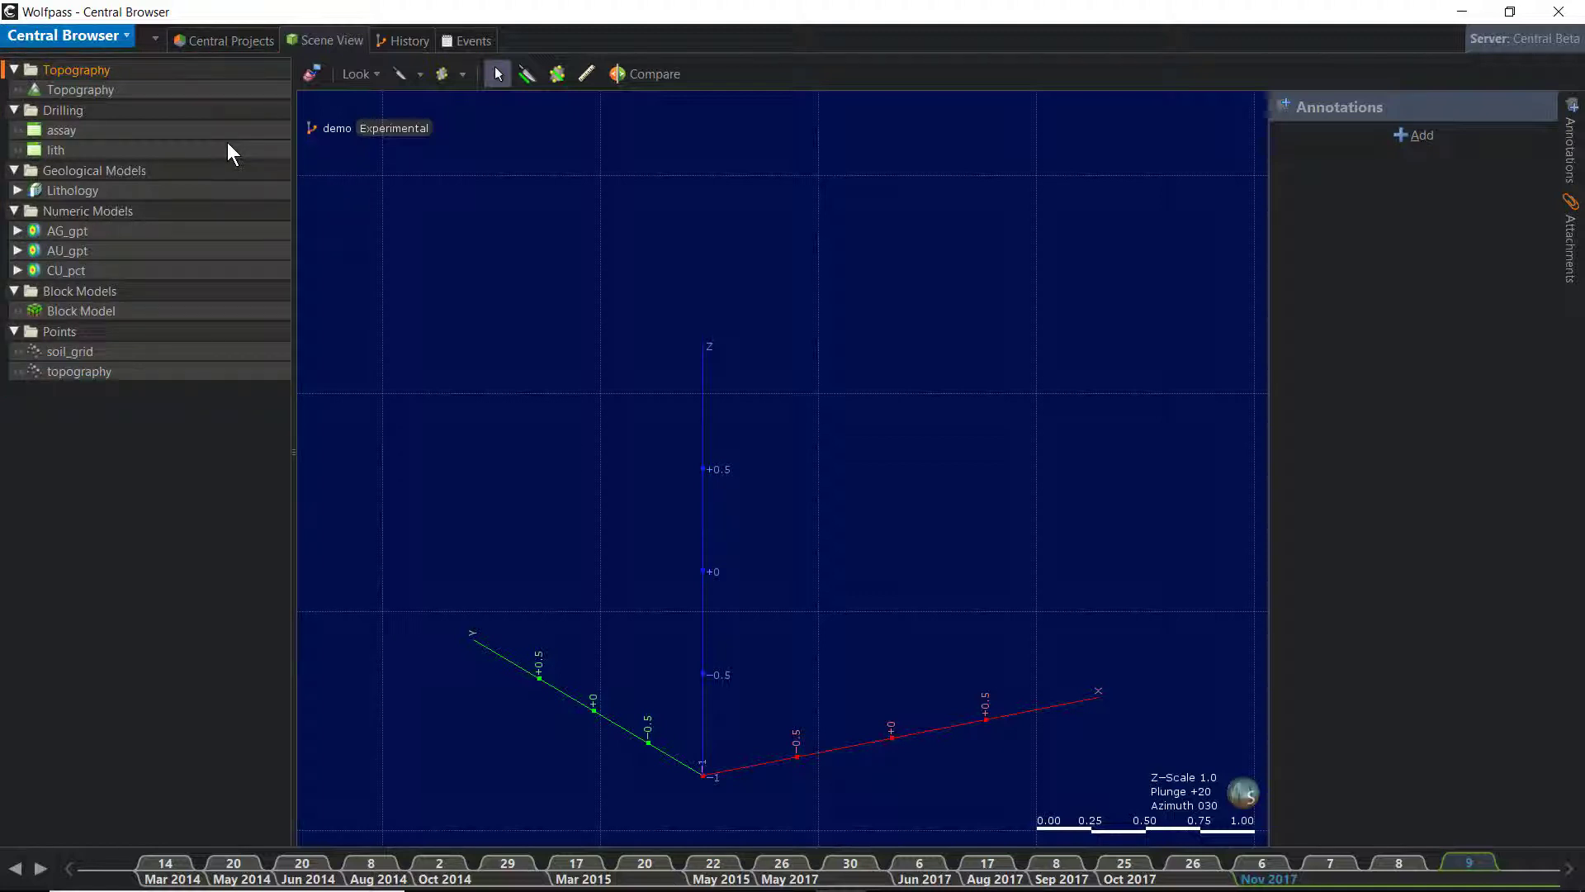
pyautogui.click(149, 150)
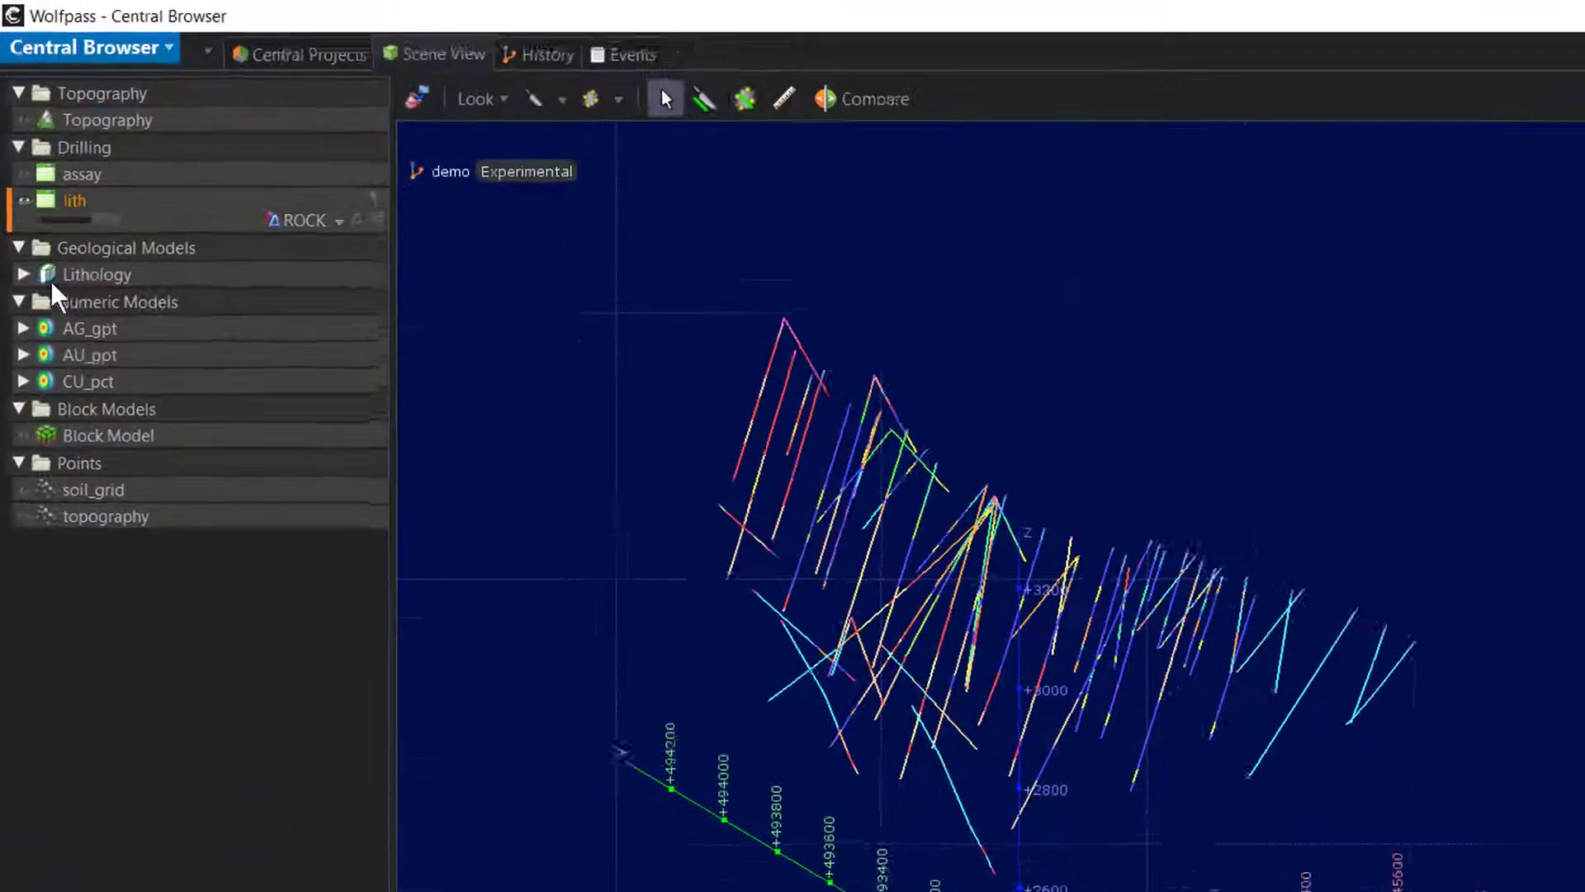
pyautogui.click(27, 275)
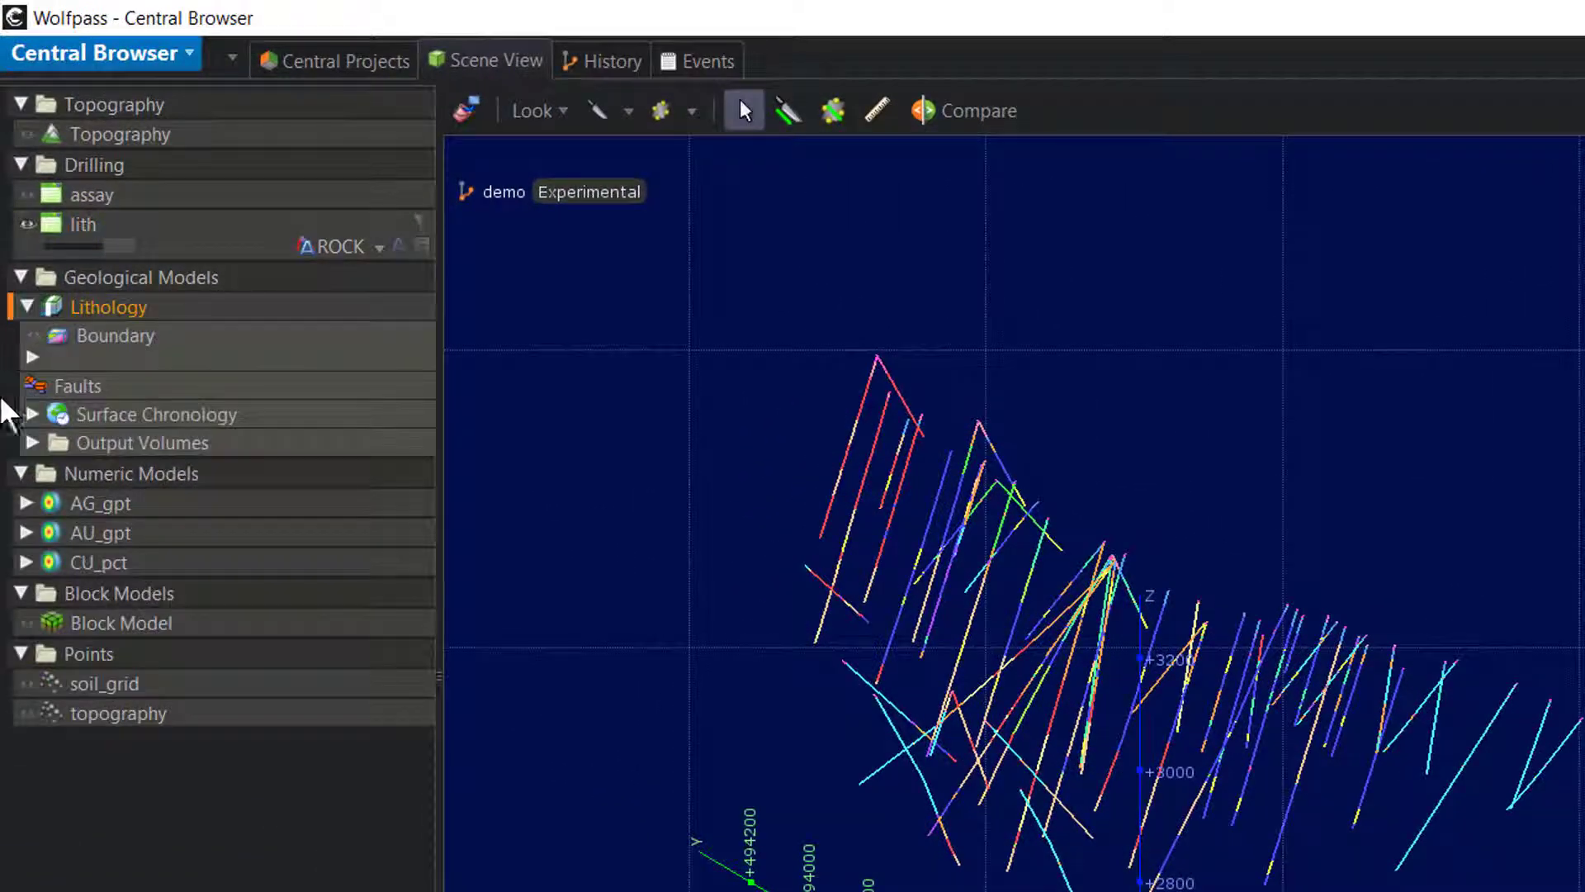
pyautogui.click(31, 444)
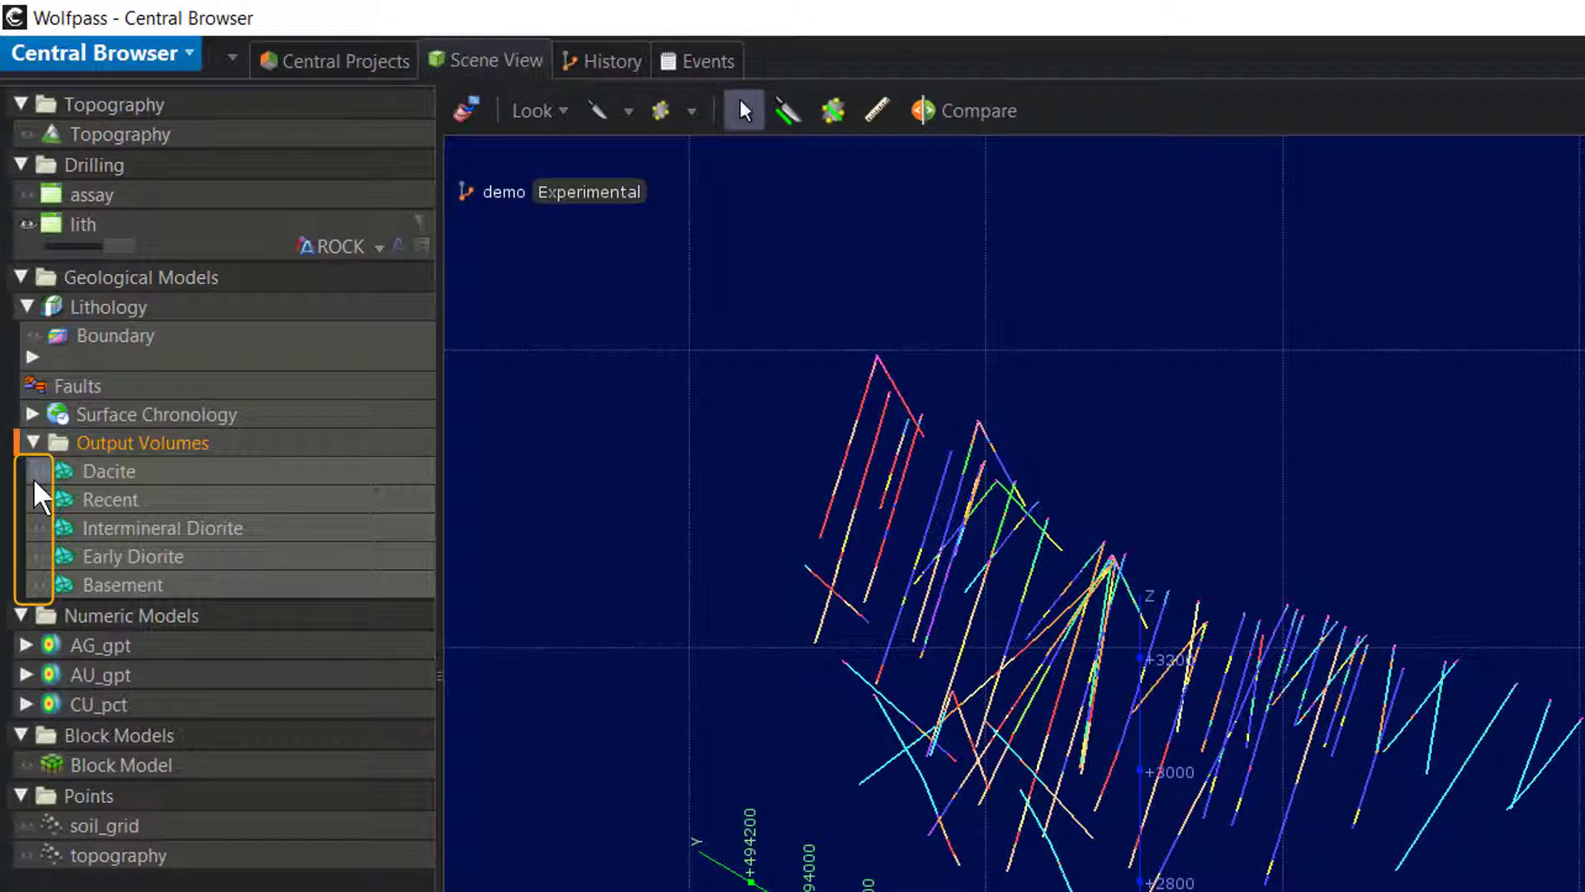
# Show the Dacite and a semi-transparent Early Diorite volume, viewed edge-on.
pyautogui.click(40, 472)
pyautogui.click(41, 578)
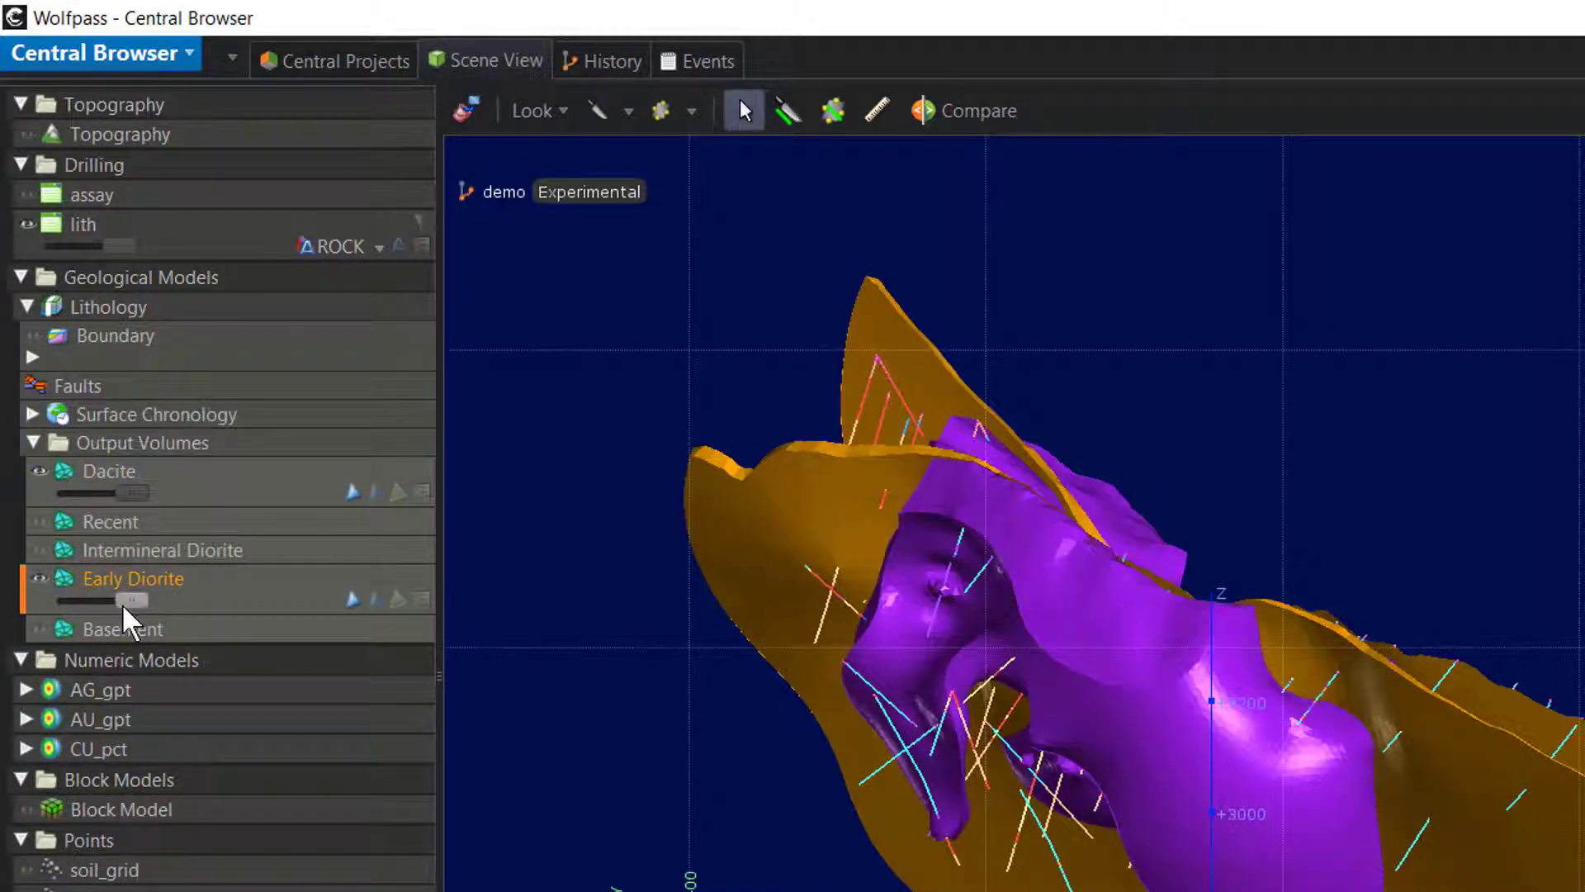
pyautogui.moveTo(103, 611); pyautogui.dragTo(82, 611)
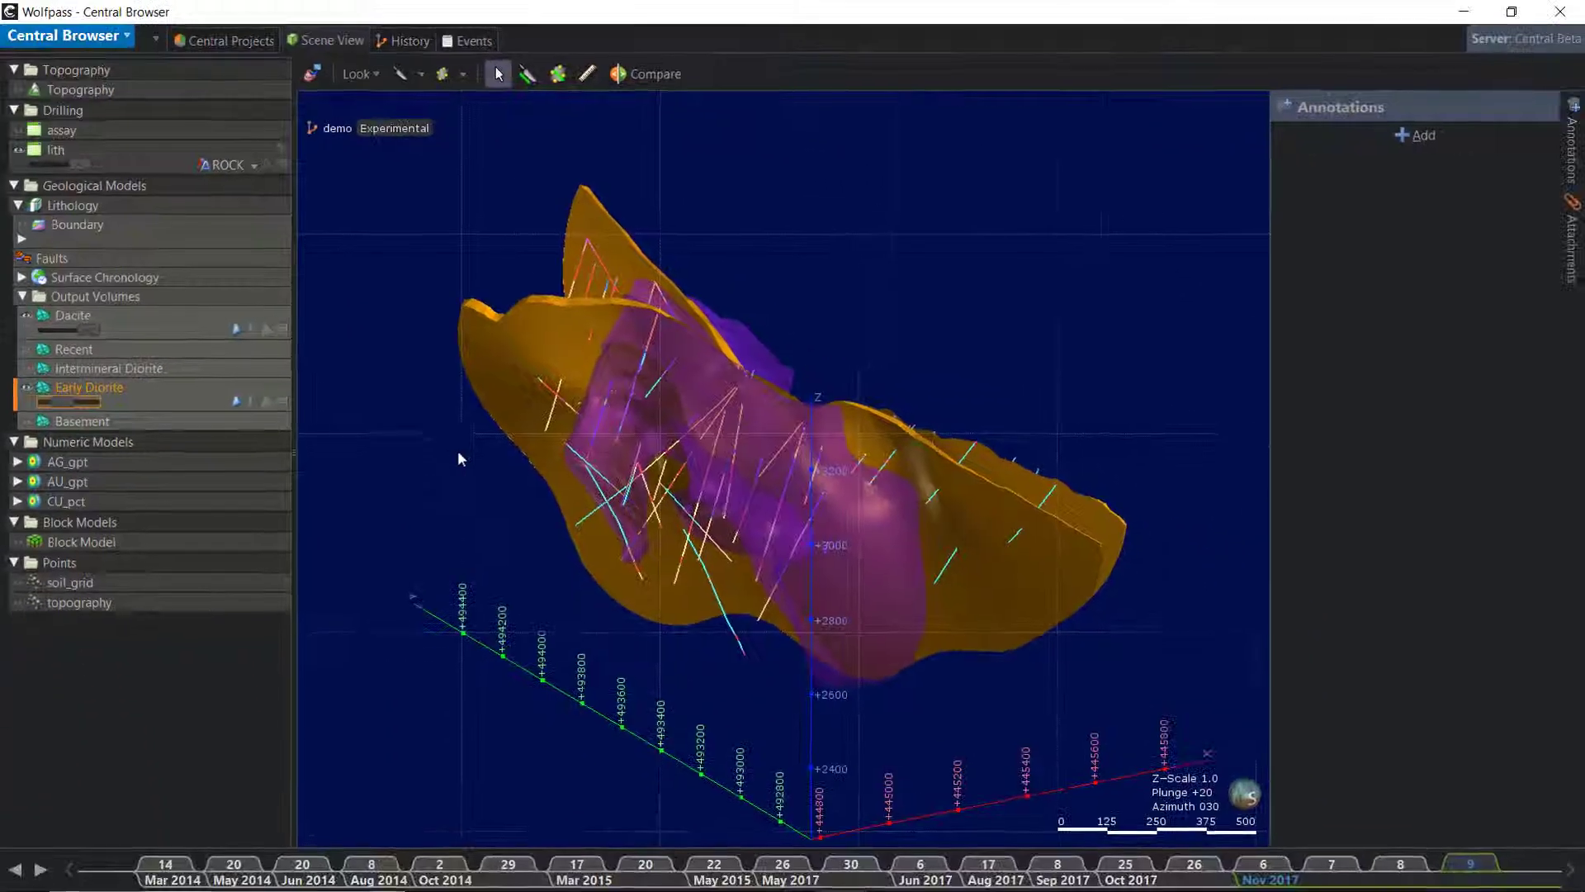
pyautogui.moveTo(814, 573); pyautogui.dragTo(768, 752)
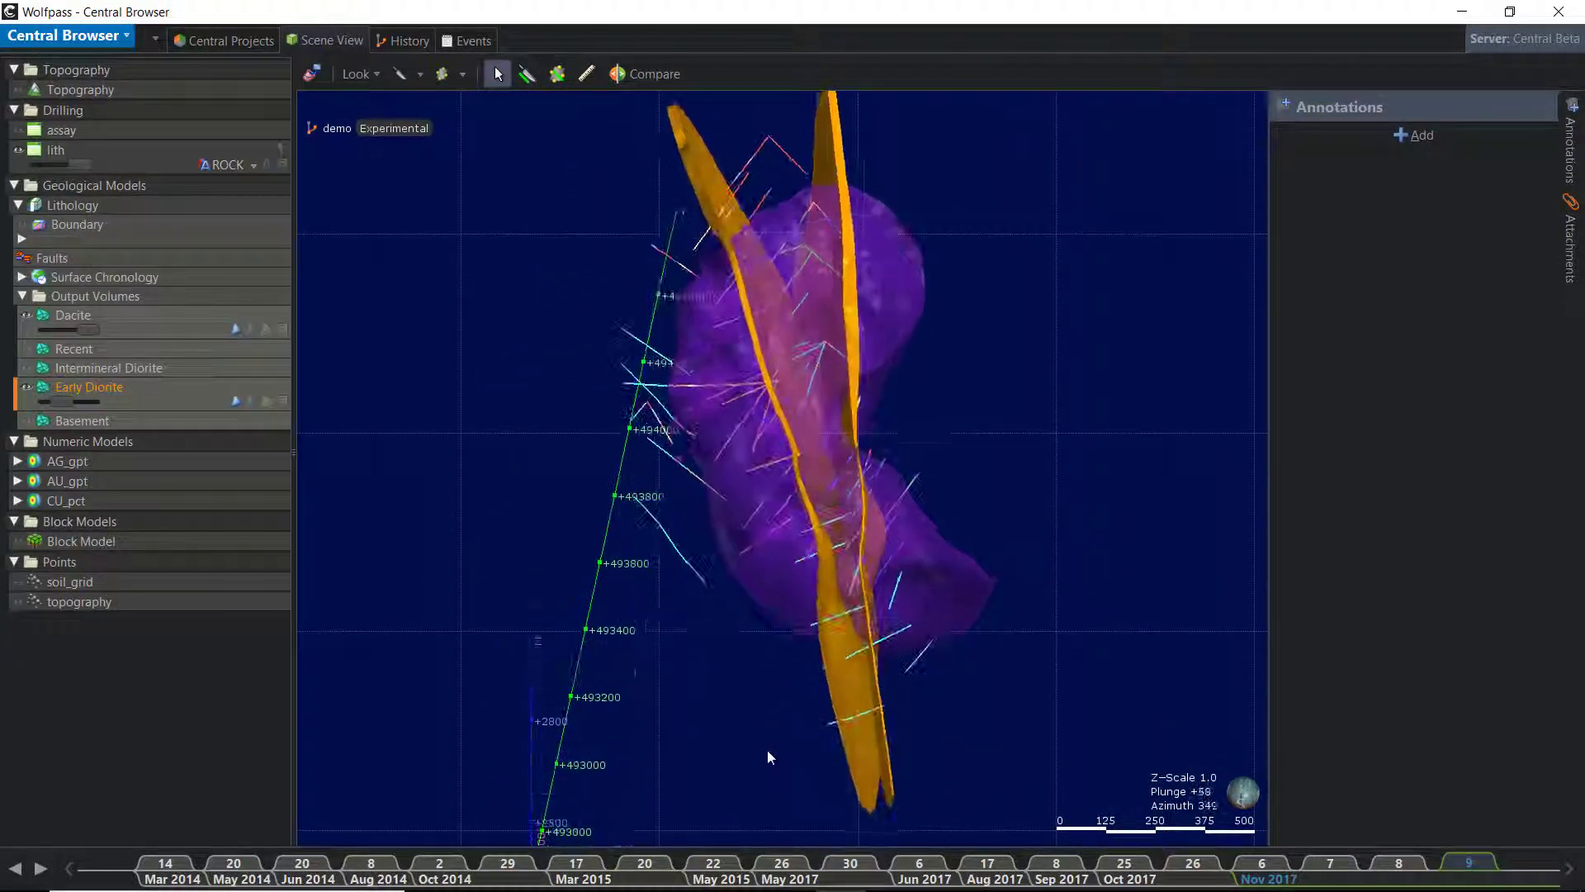
# Zoom in and query a drillhole interval: WP052, 61.64 to 95.80, ROCK I1.
pyautogui.scroll(3, 791, 458)
pyautogui.scroll(2, 791, 458)
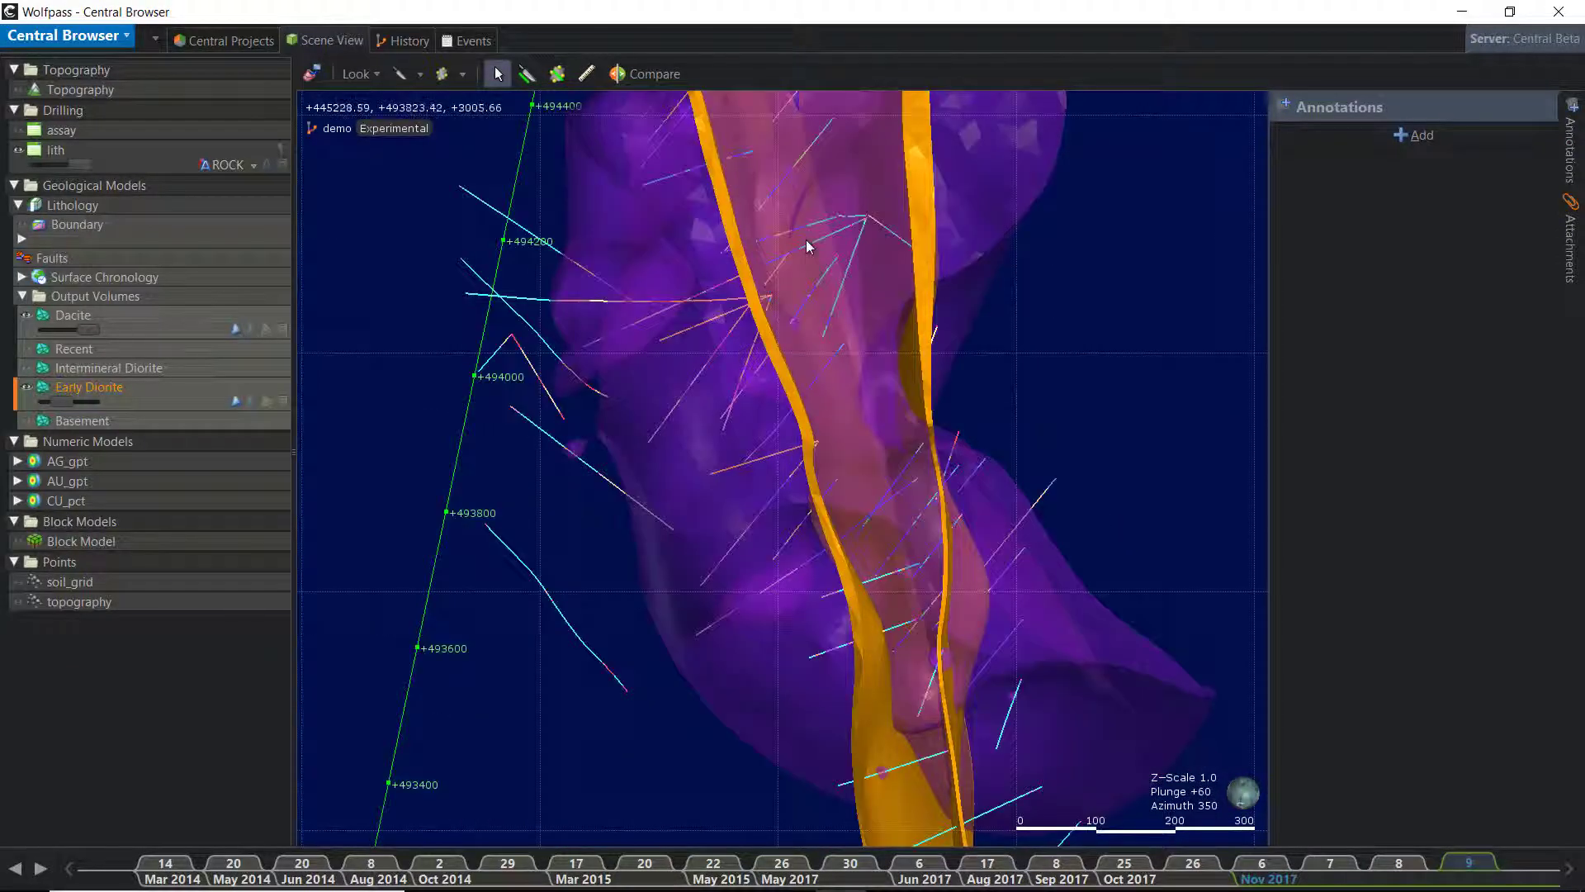
pyautogui.moveTo(806, 239); pyautogui.dragTo(780, 495, button='right')
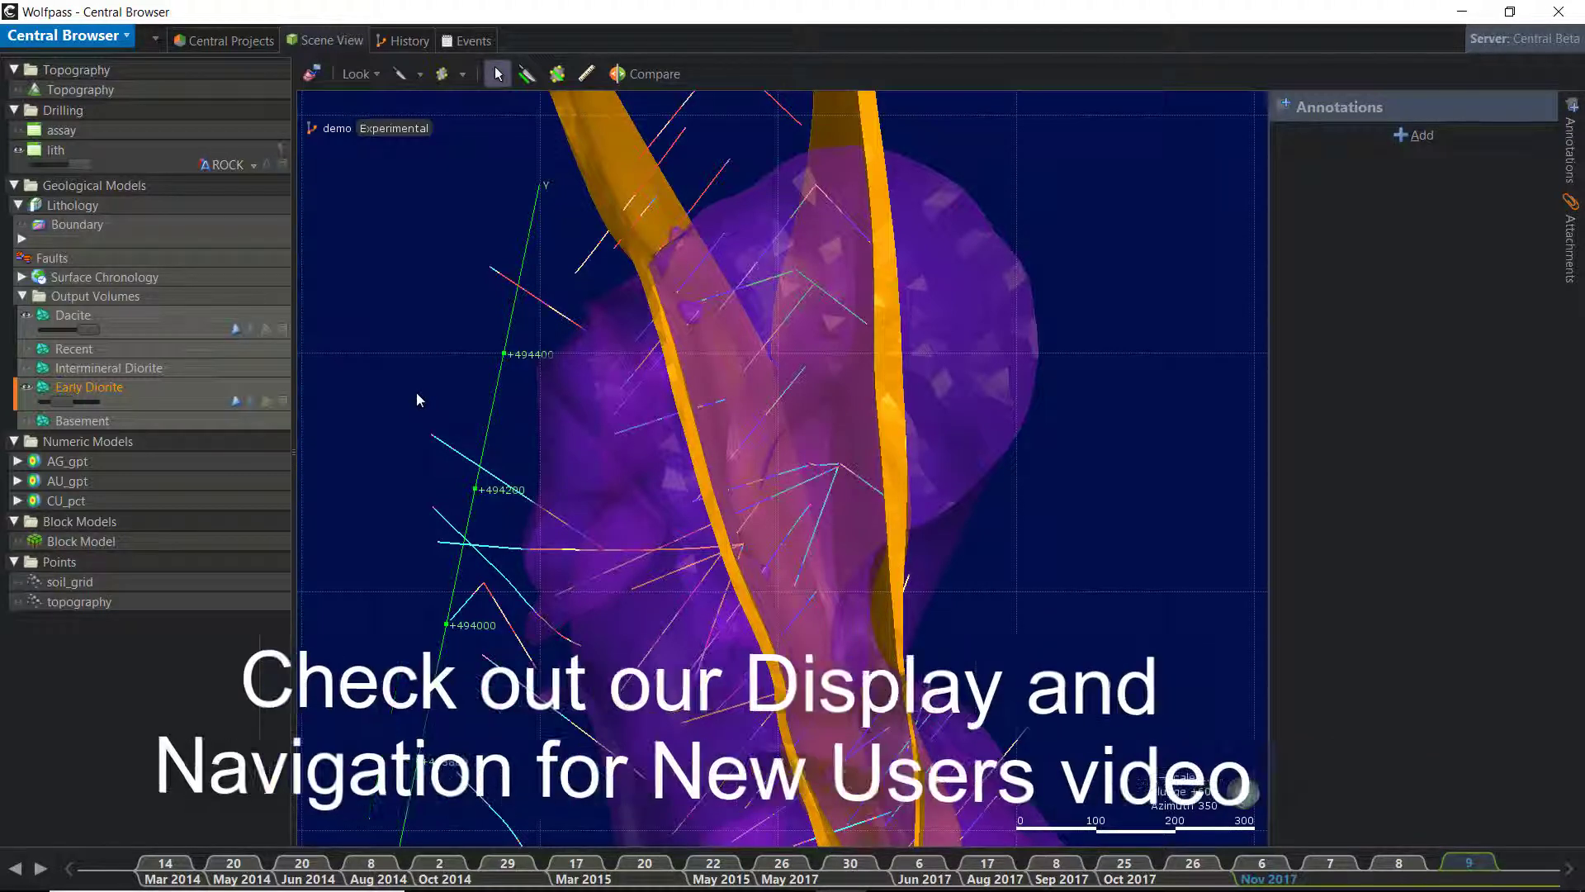
pyautogui.click(535, 300)
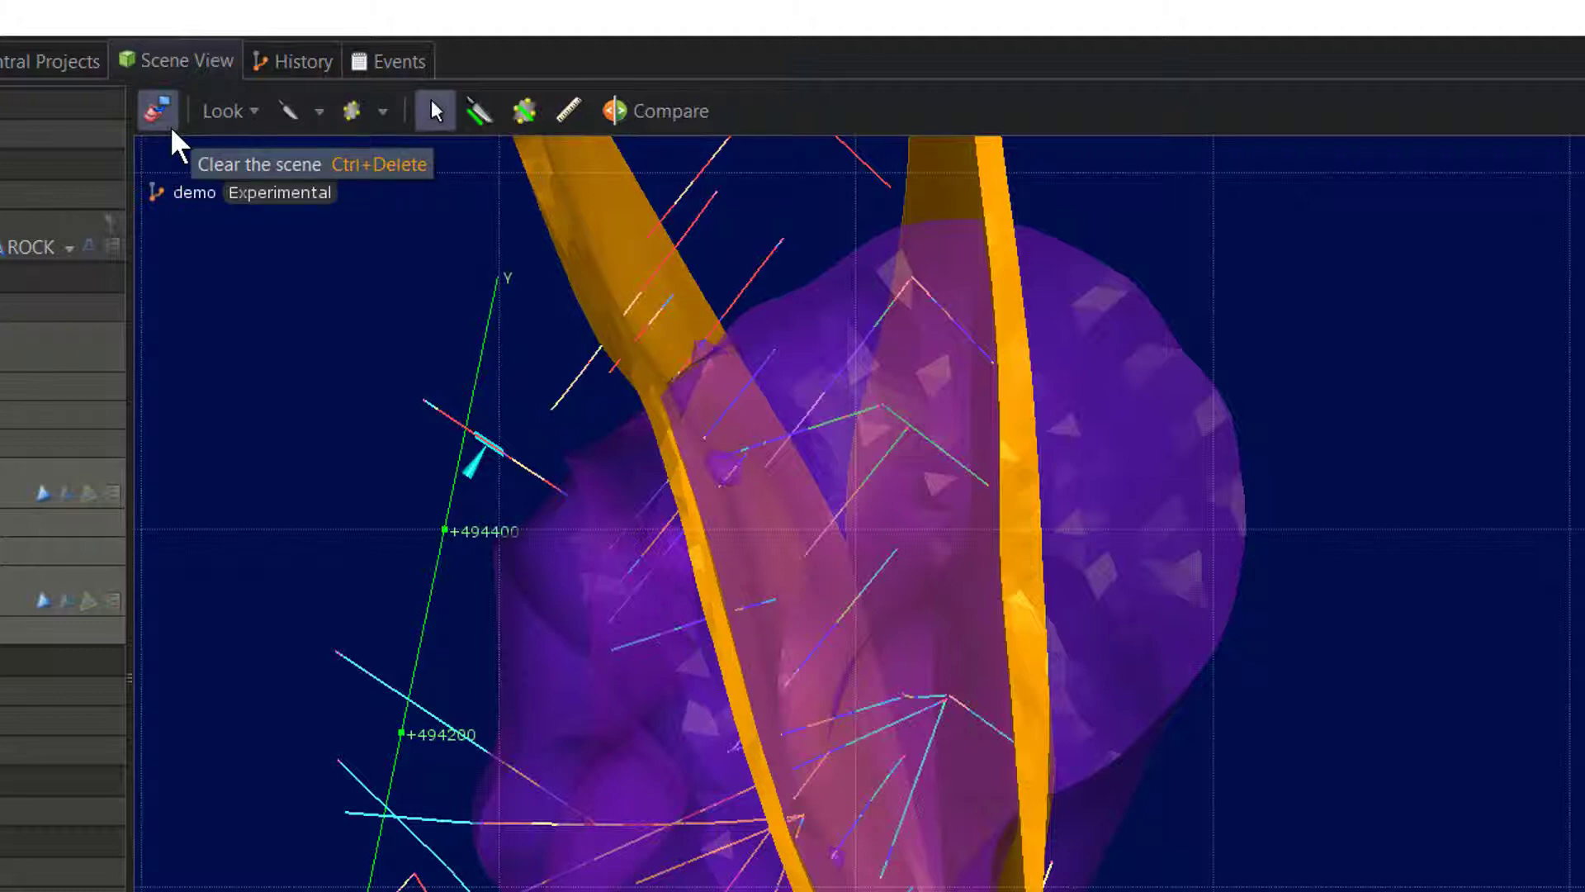
pyautogui.click(255, 110)
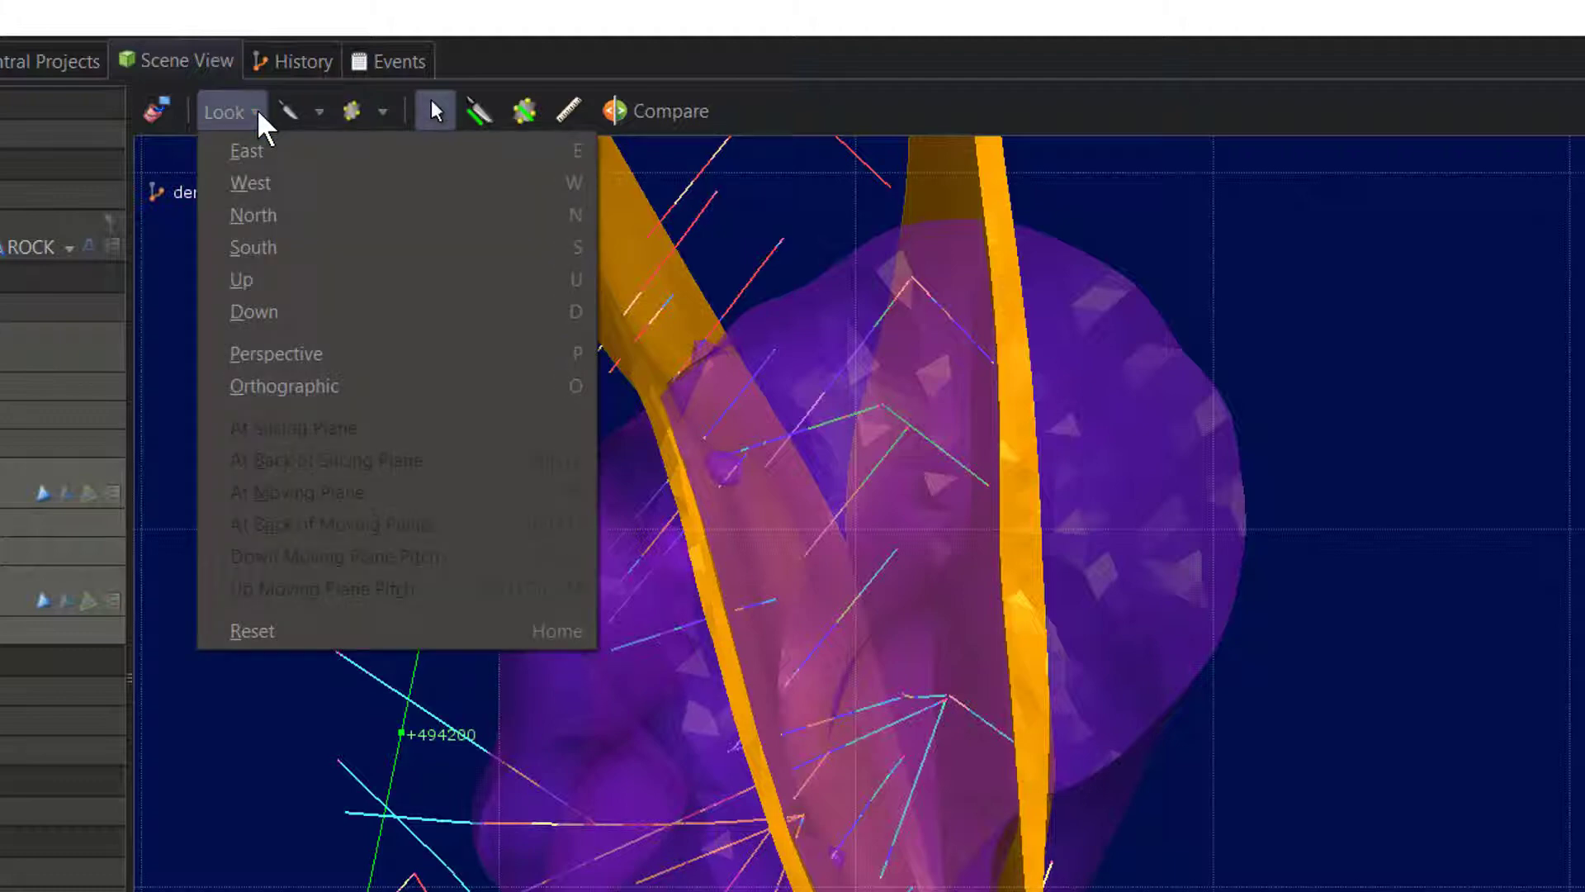
pyautogui.click(258, 110)
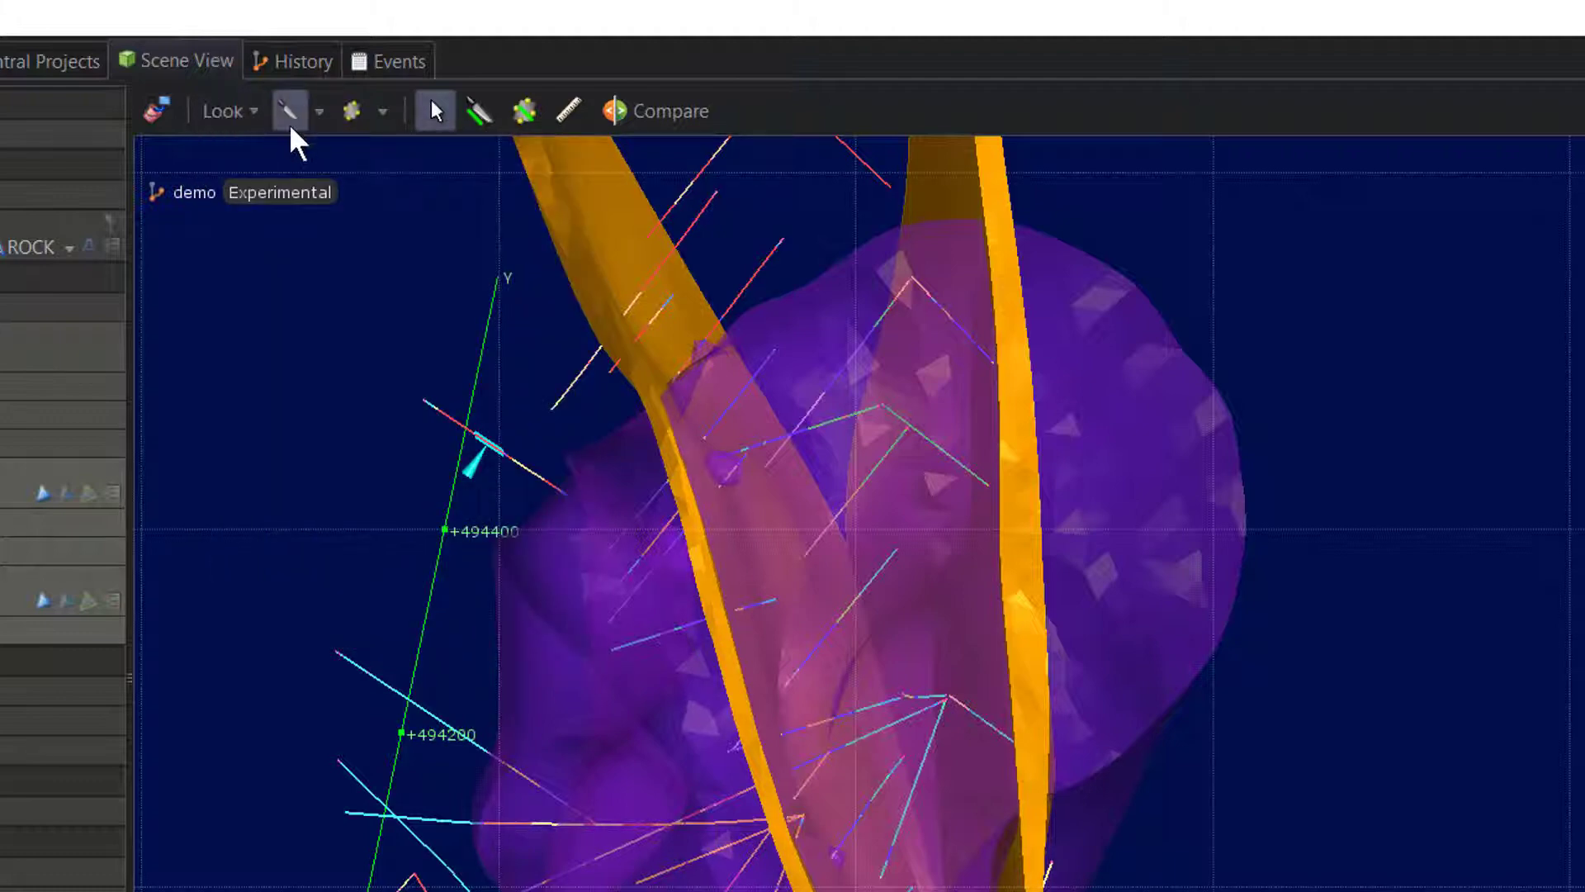
pyautogui.click(319, 112)
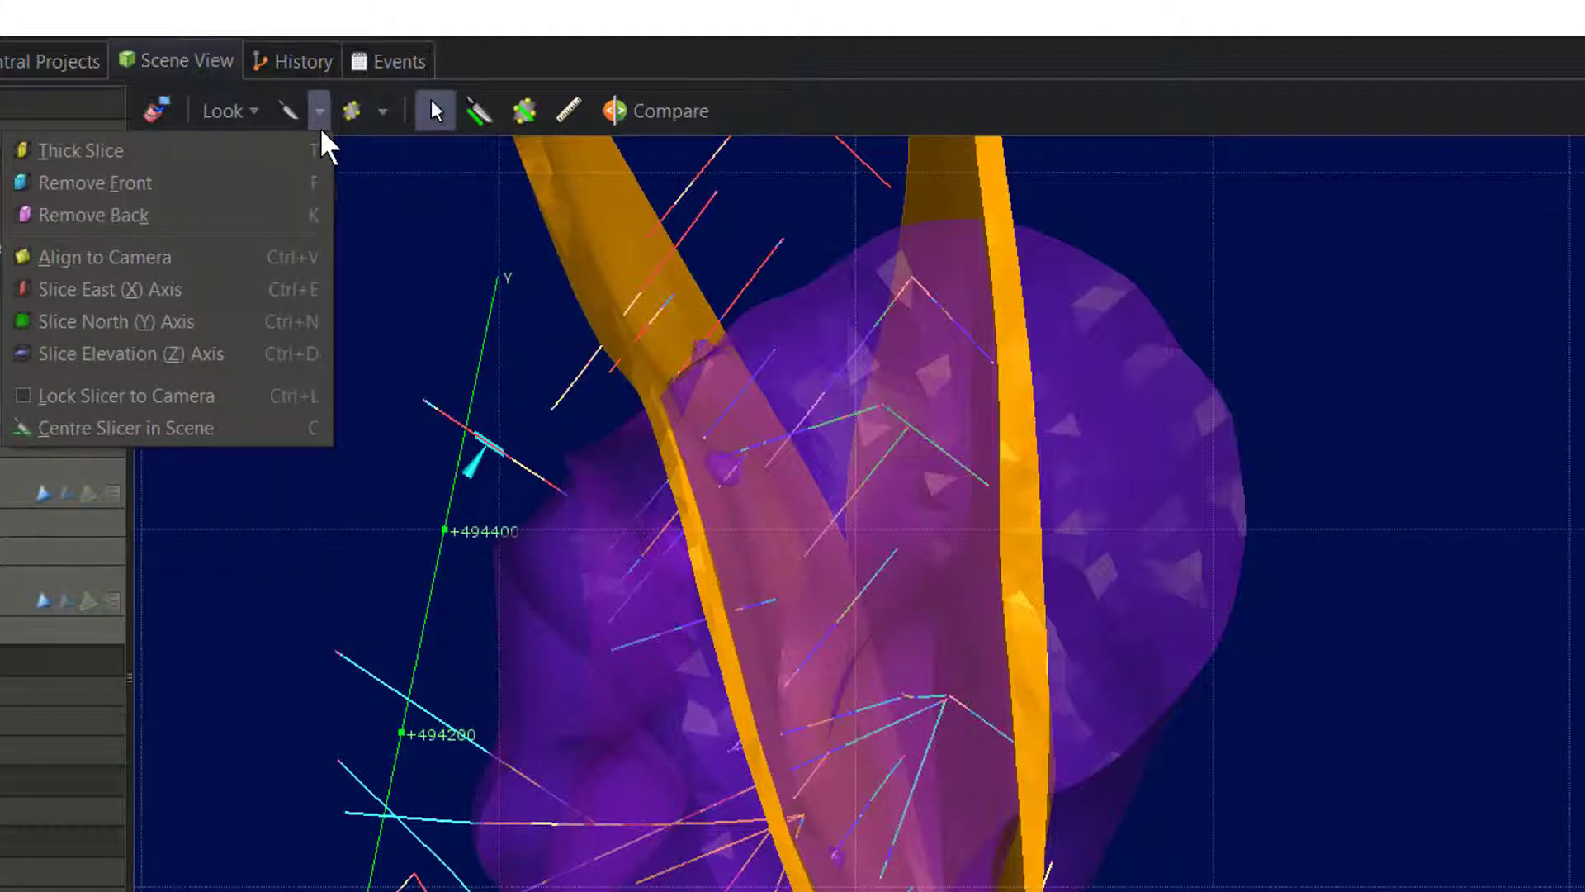
pyautogui.click(320, 129)
pyautogui.click(382, 114)
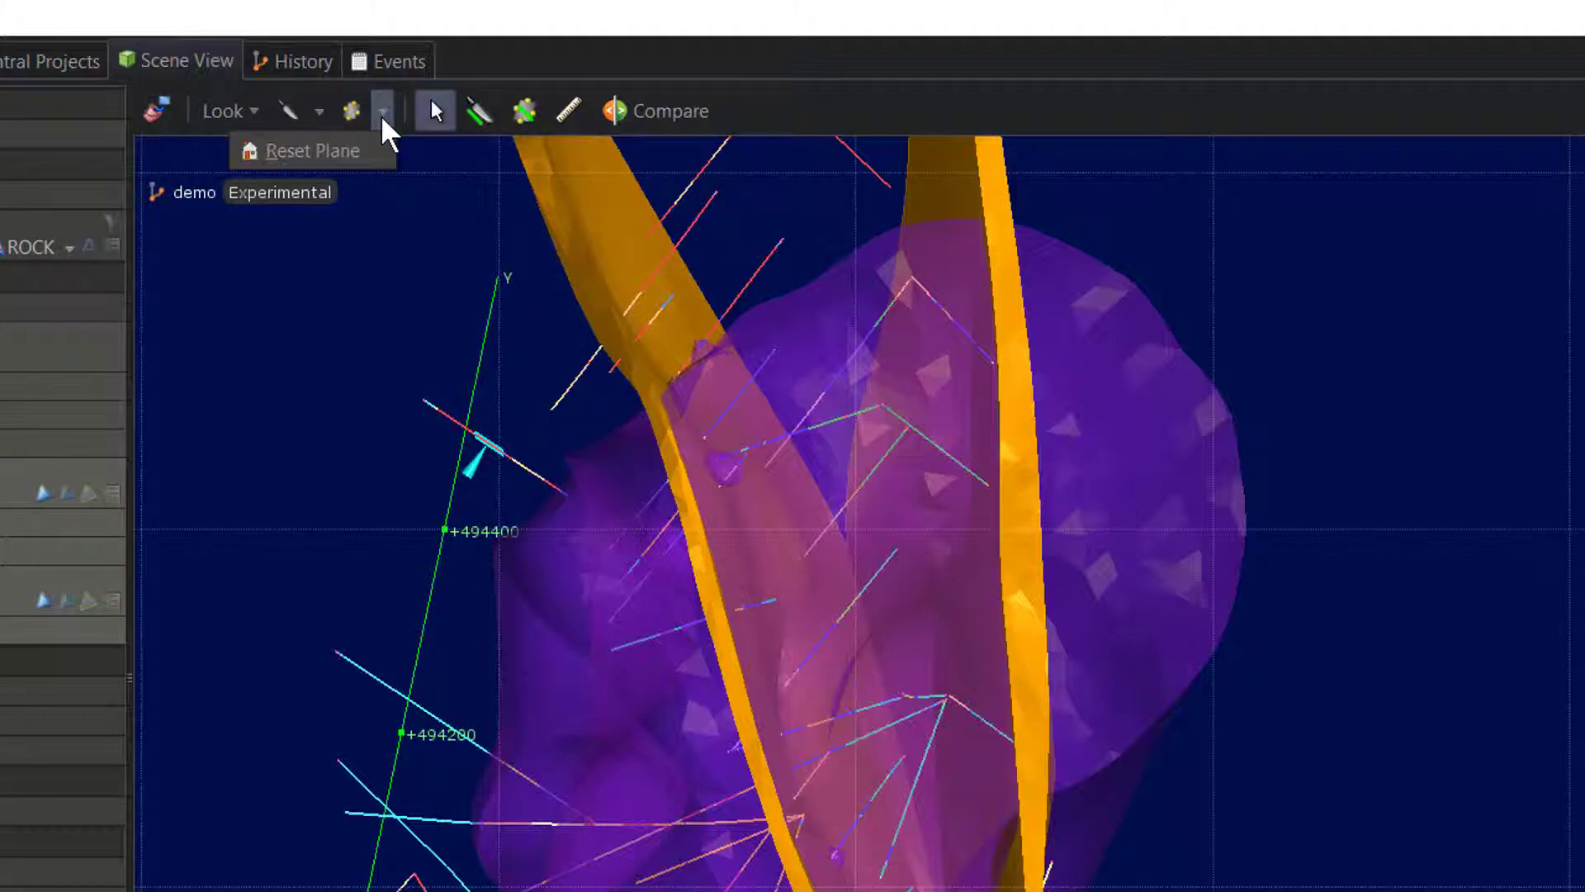
pyautogui.click(381, 120)
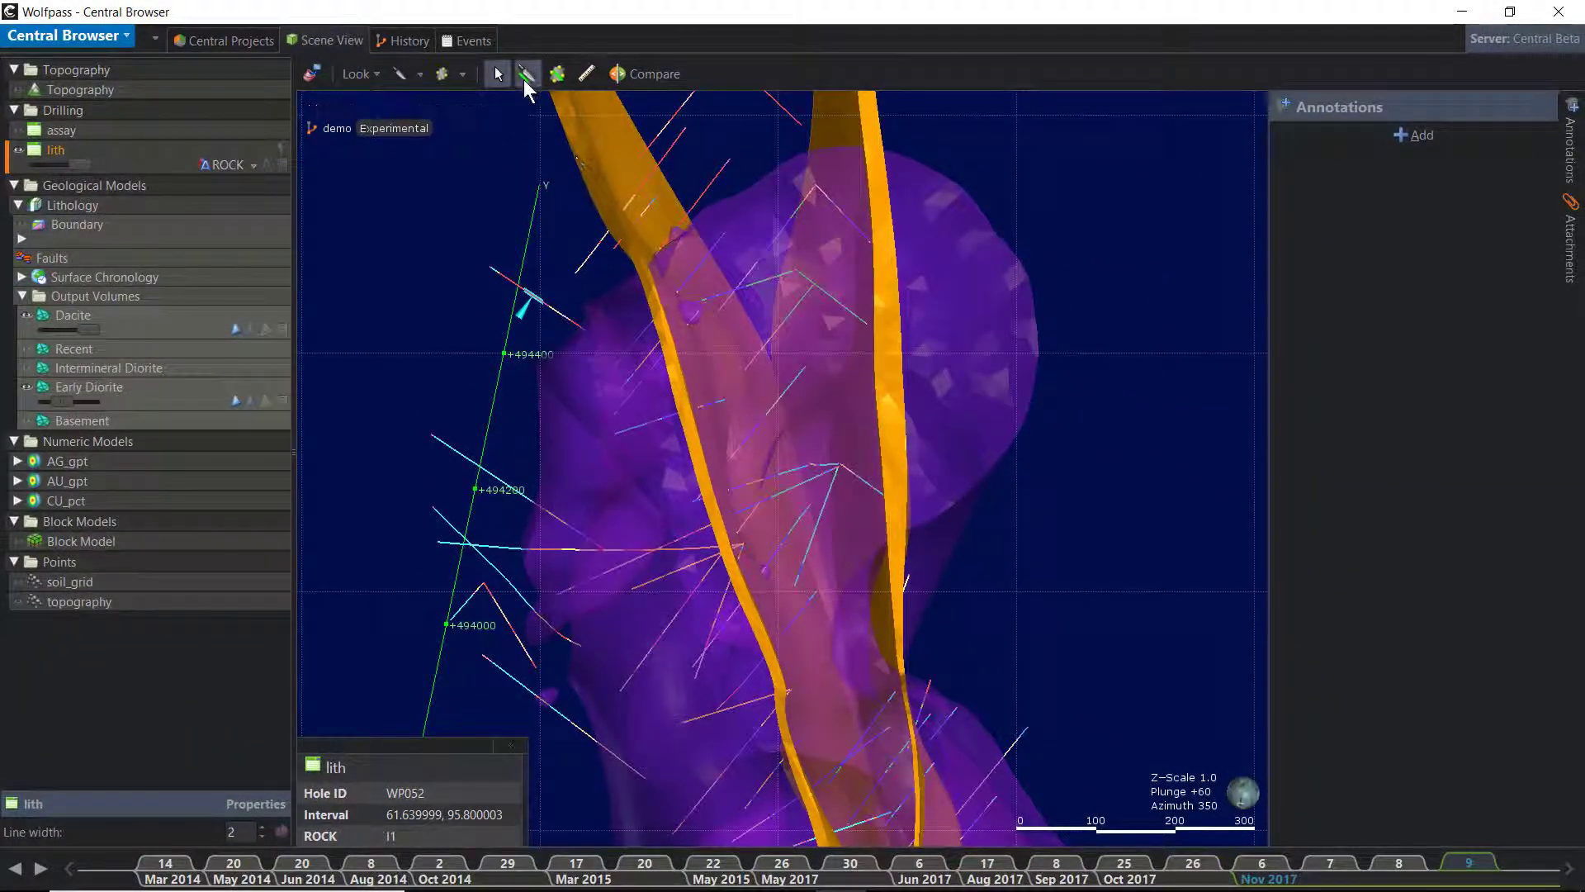
# Slice the scene to a 60-thick section at dip 61.97, azimuth 328.7.
pyautogui.click(523, 78)
pyautogui.moveTo(371, 499); pyautogui.dragTo(1188, 231)
pyautogui.moveTo(1038, 455); pyautogui.dragTo(884, 382)
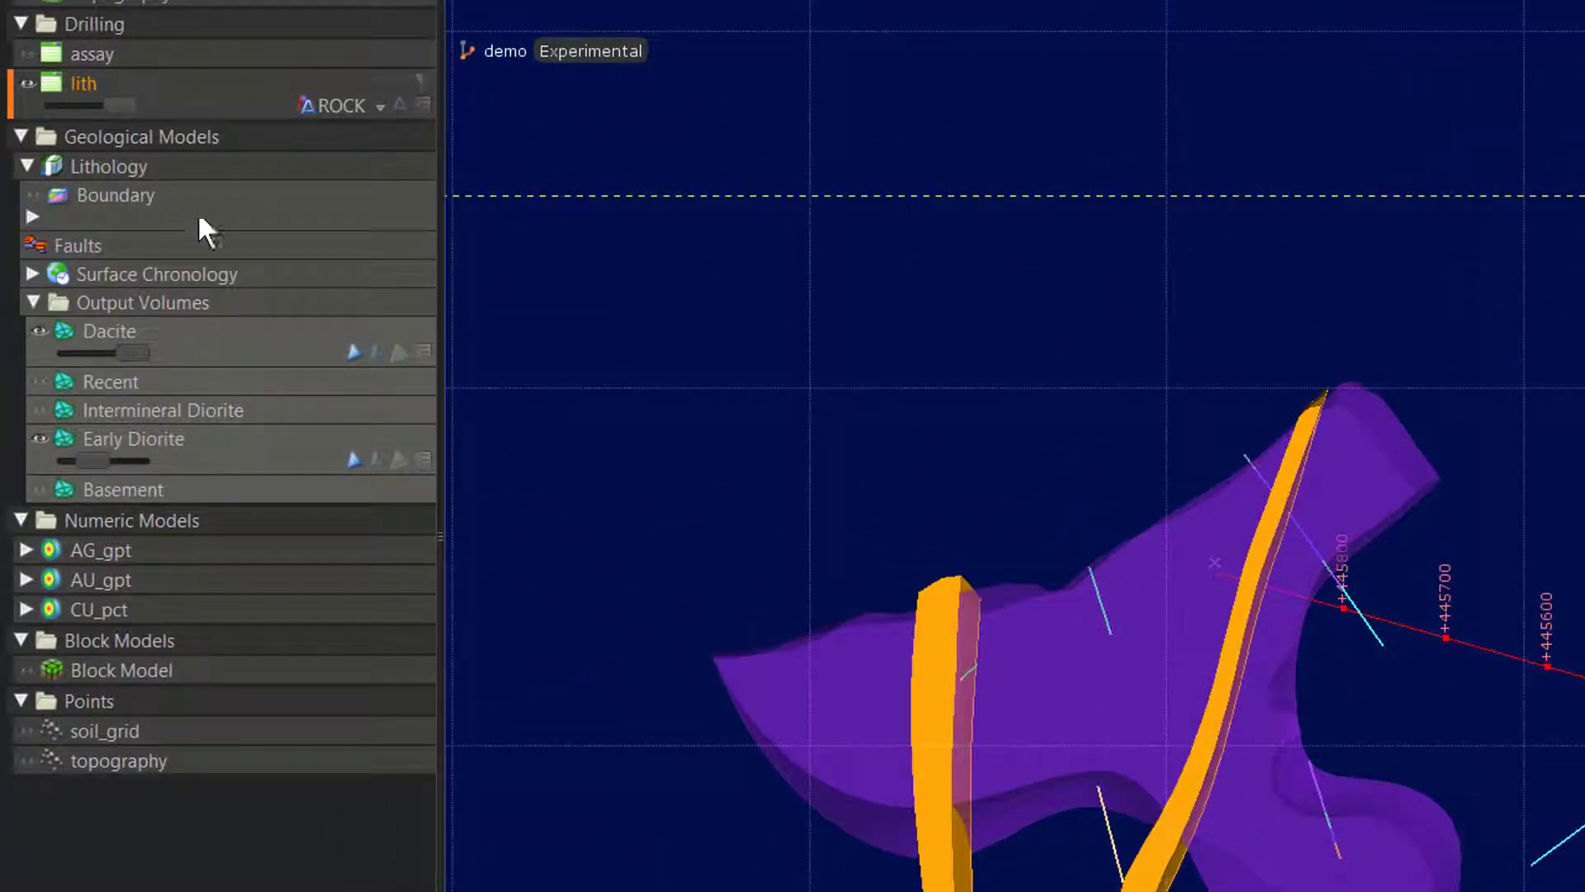
# Turn off Fill Slicer for Early Diorite so it shows as hollow outlines.
pyautogui.rightClick(229, 439)
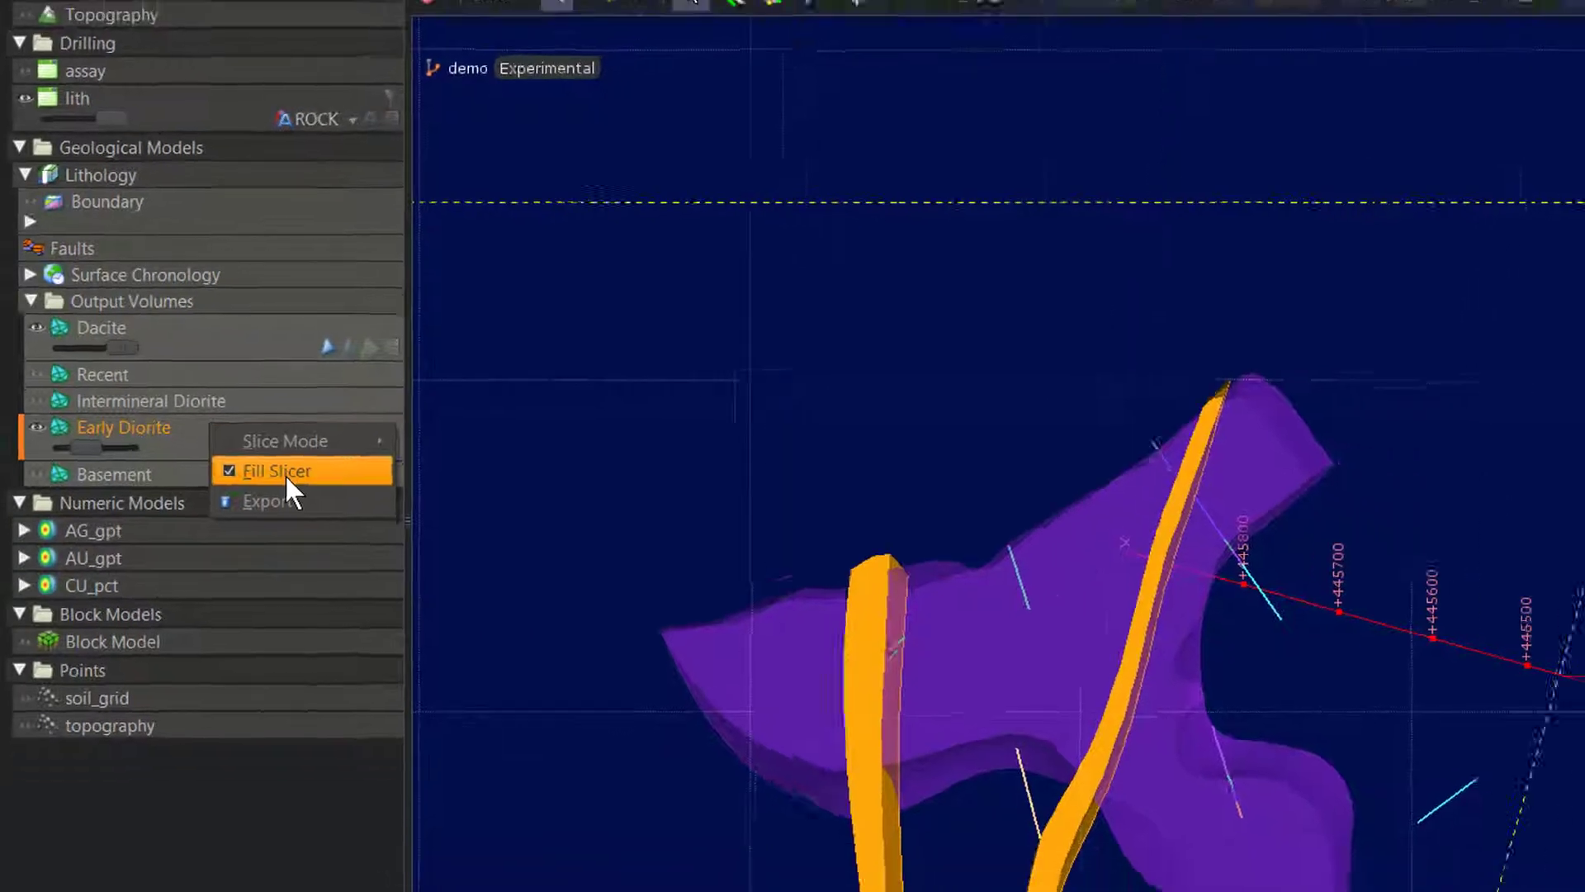
pyautogui.click(287, 475)
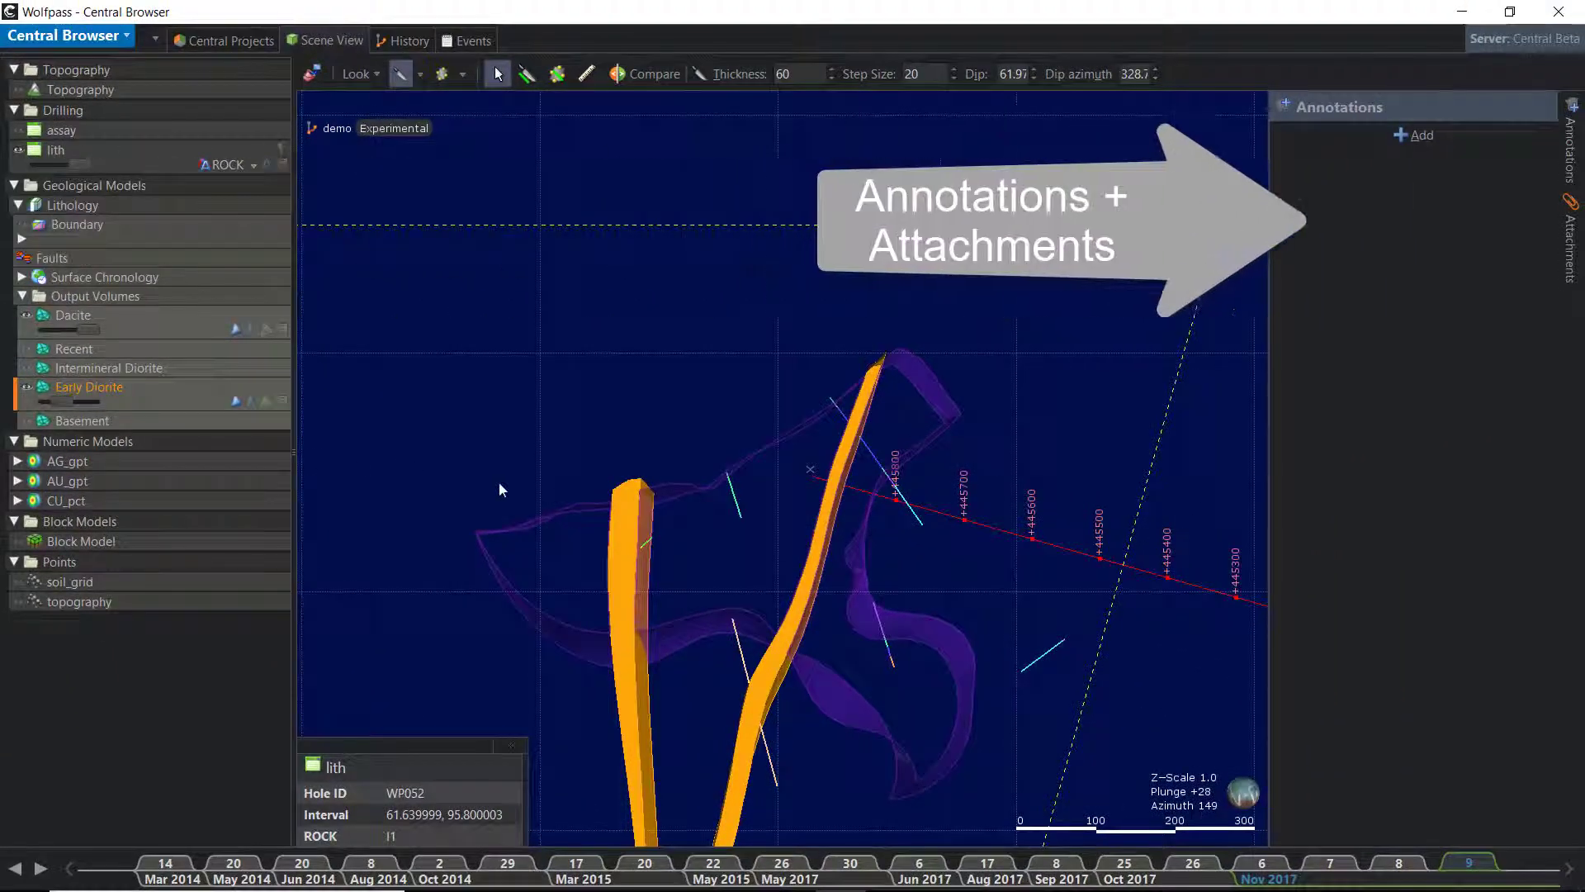
pyautogui.moveTo(758, 528); pyautogui.dragTo(786, 409, button='right')
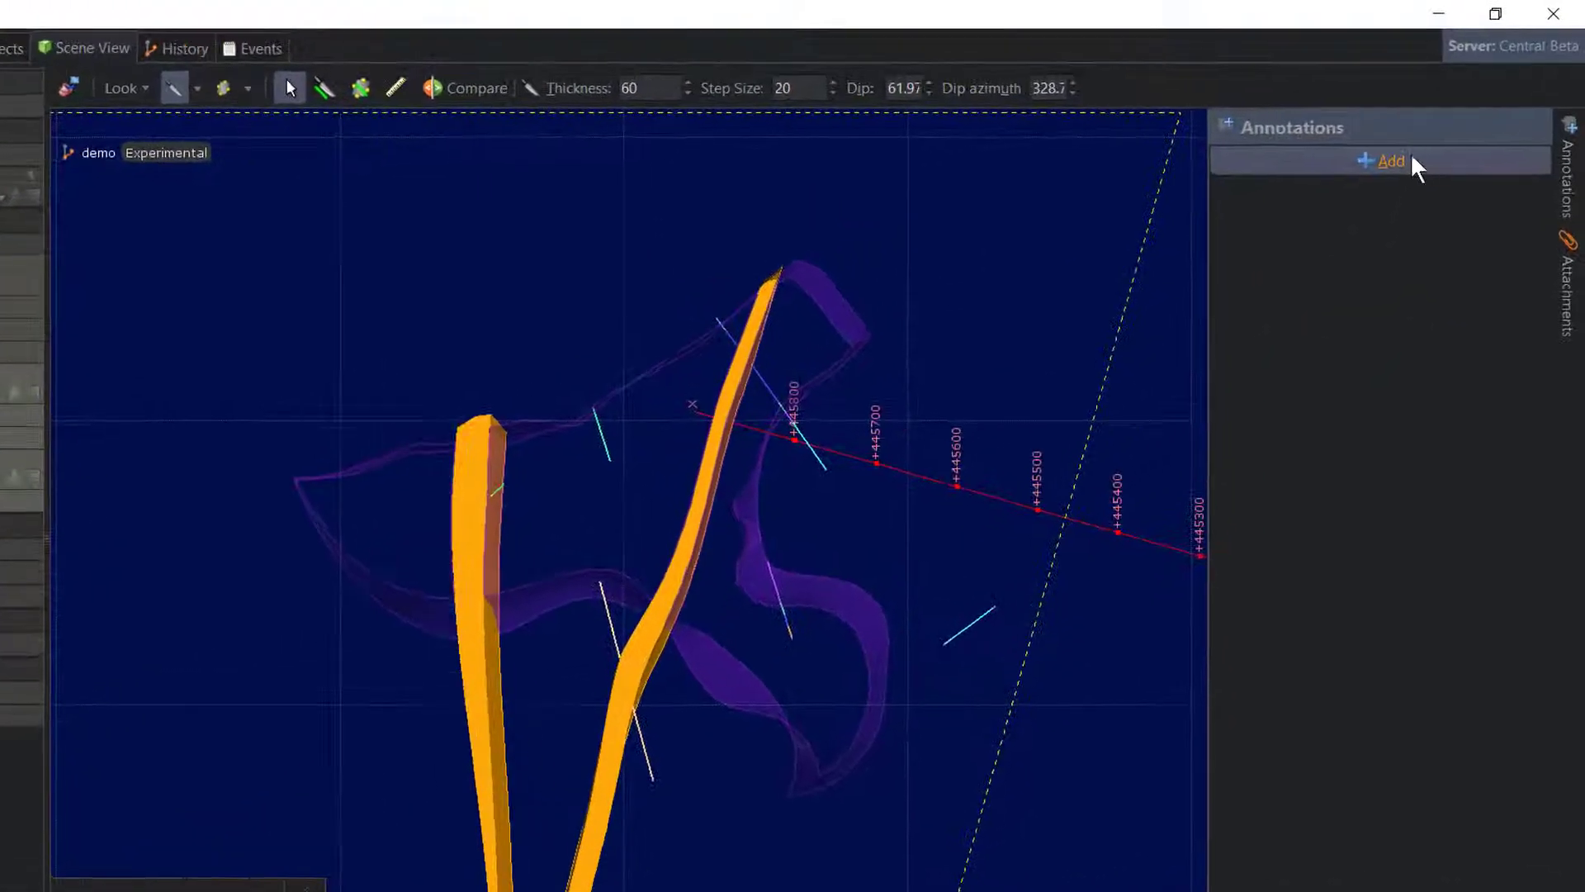
# Post an annotation 'I would like to test mineralisation in the diorite here', geotagged beside the left volume.
pyautogui.click(1403, 169)
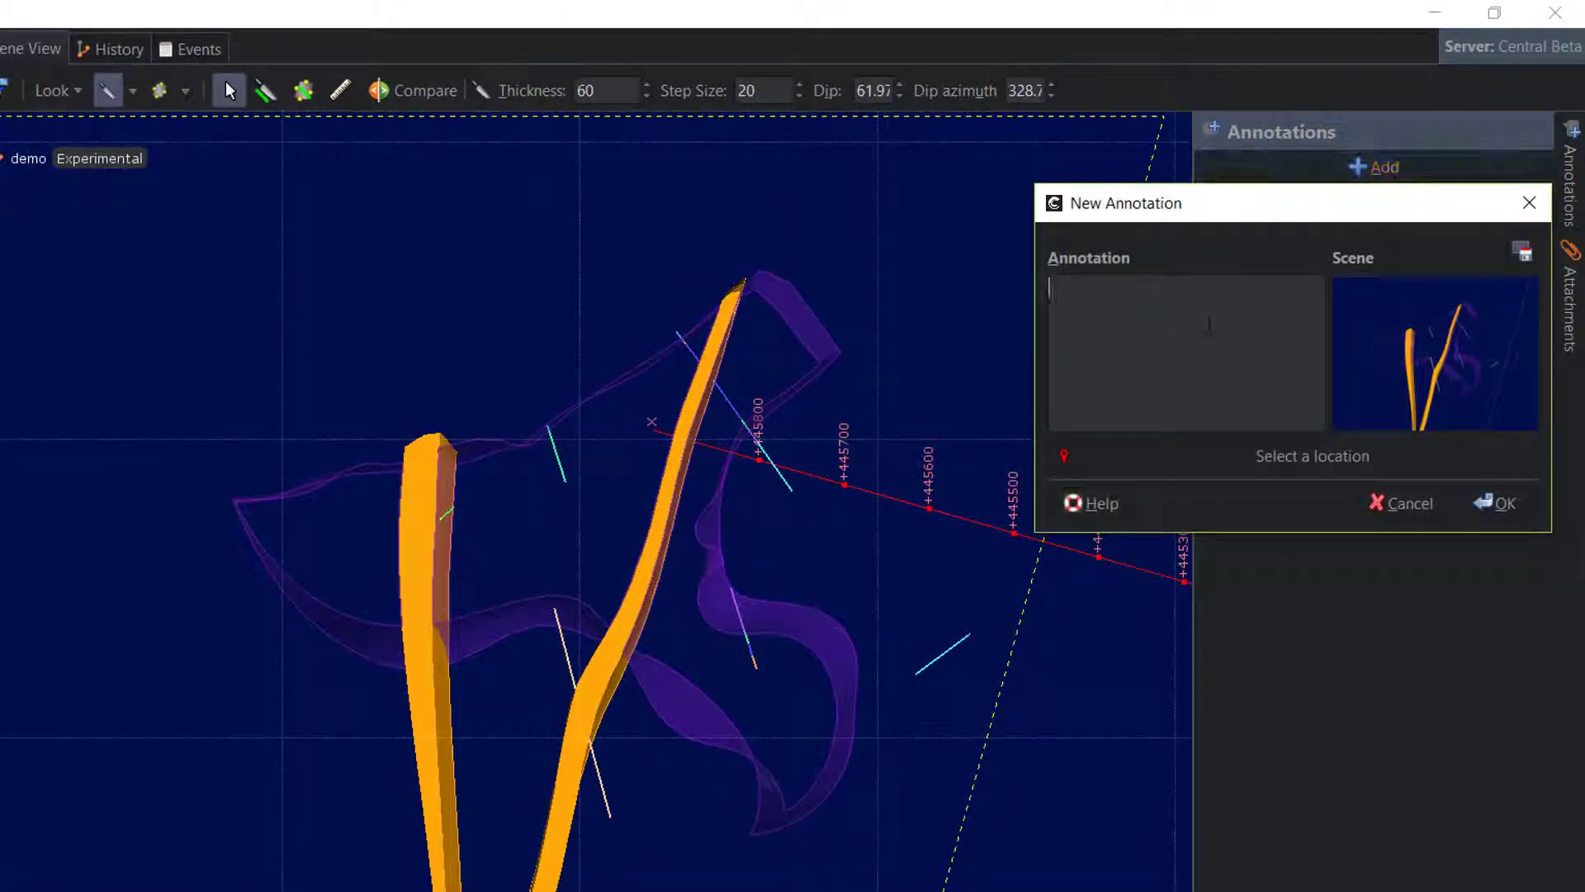
pyautogui.write('I would like t')
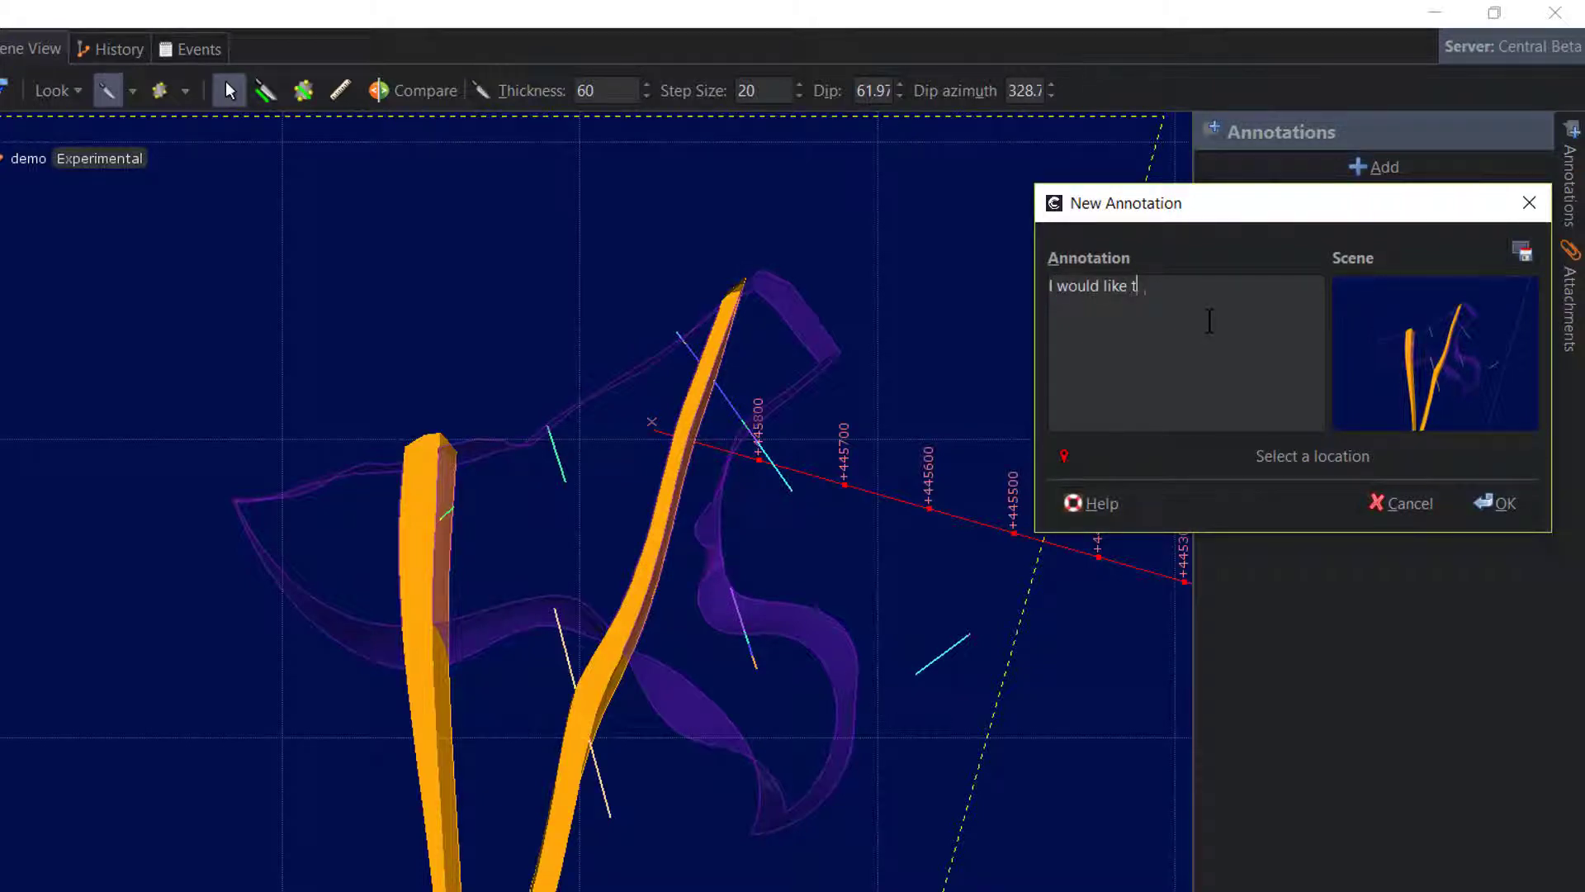
pyautogui.write('o test minerali')
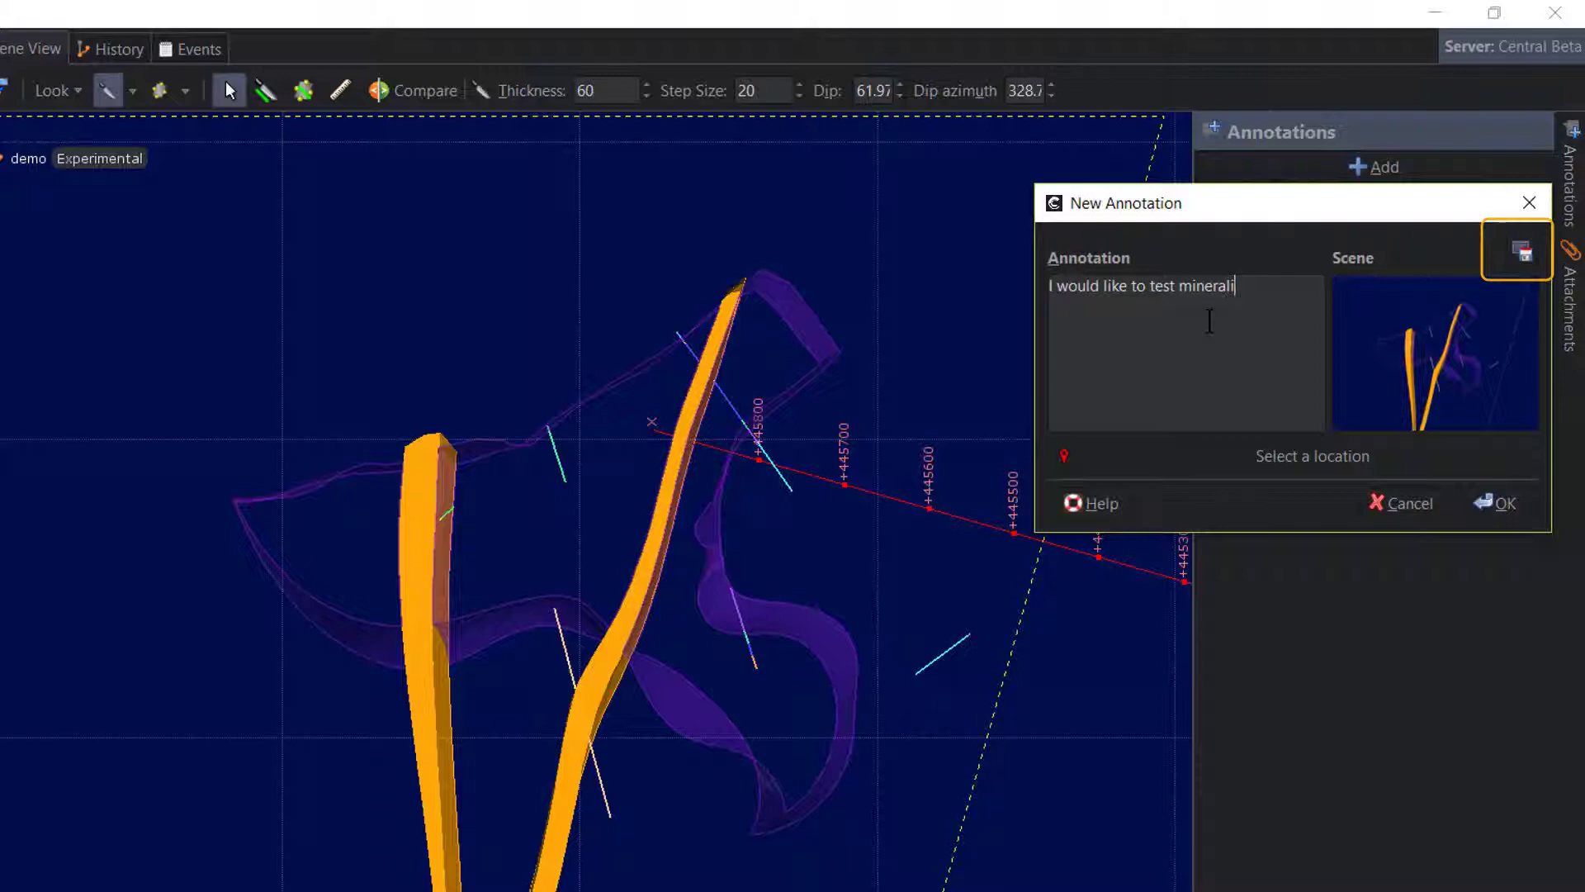
pyautogui.write('sation in the diorite here')
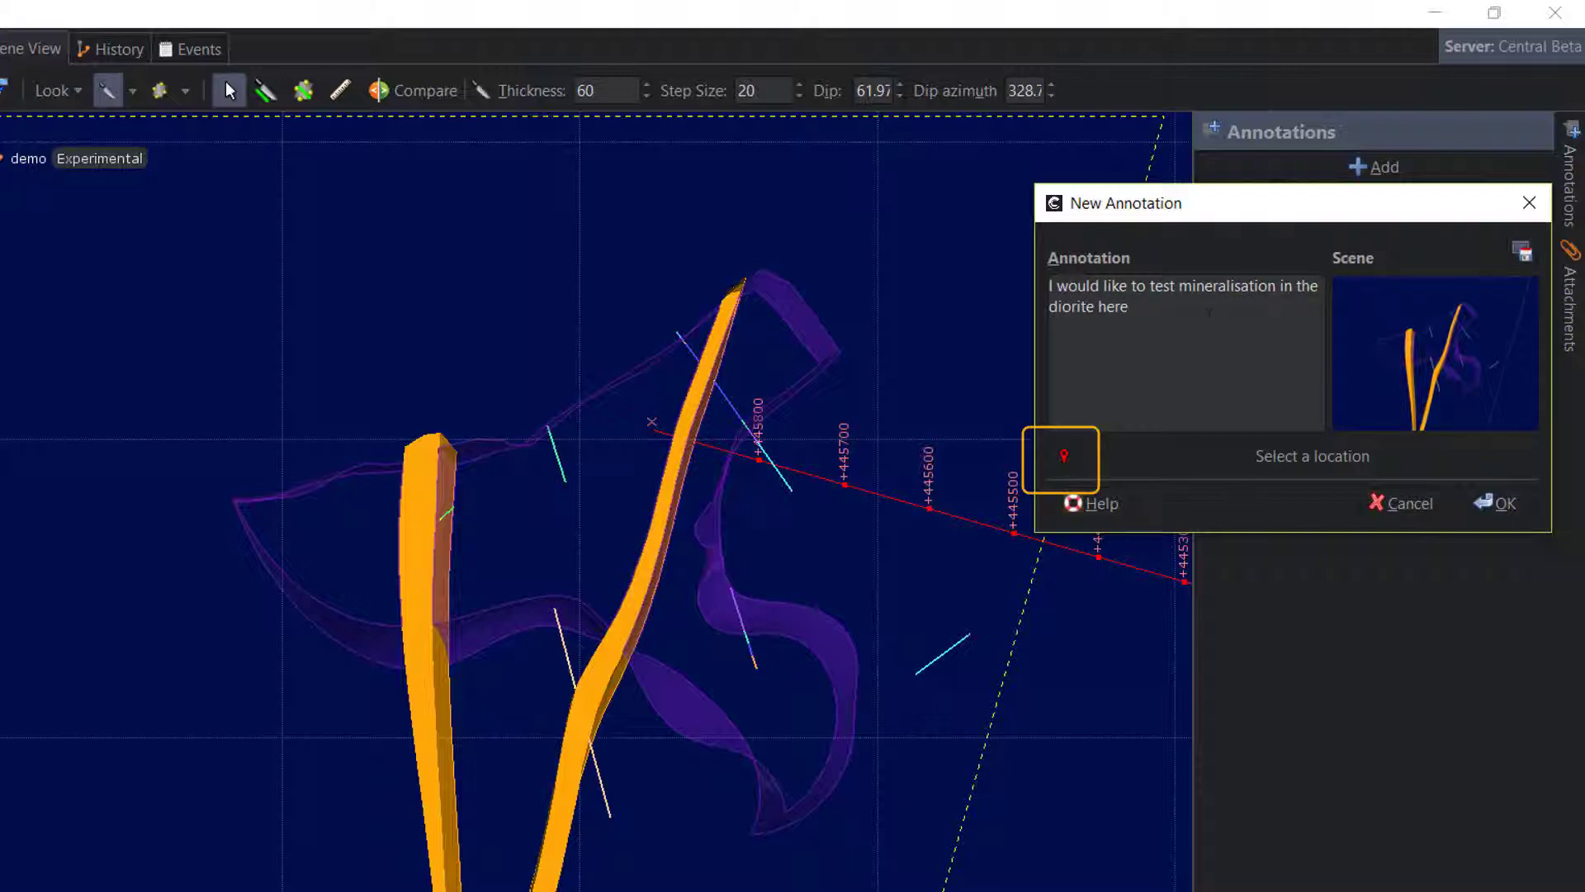
pyautogui.click(1064, 455)
pyautogui.click(353, 511)
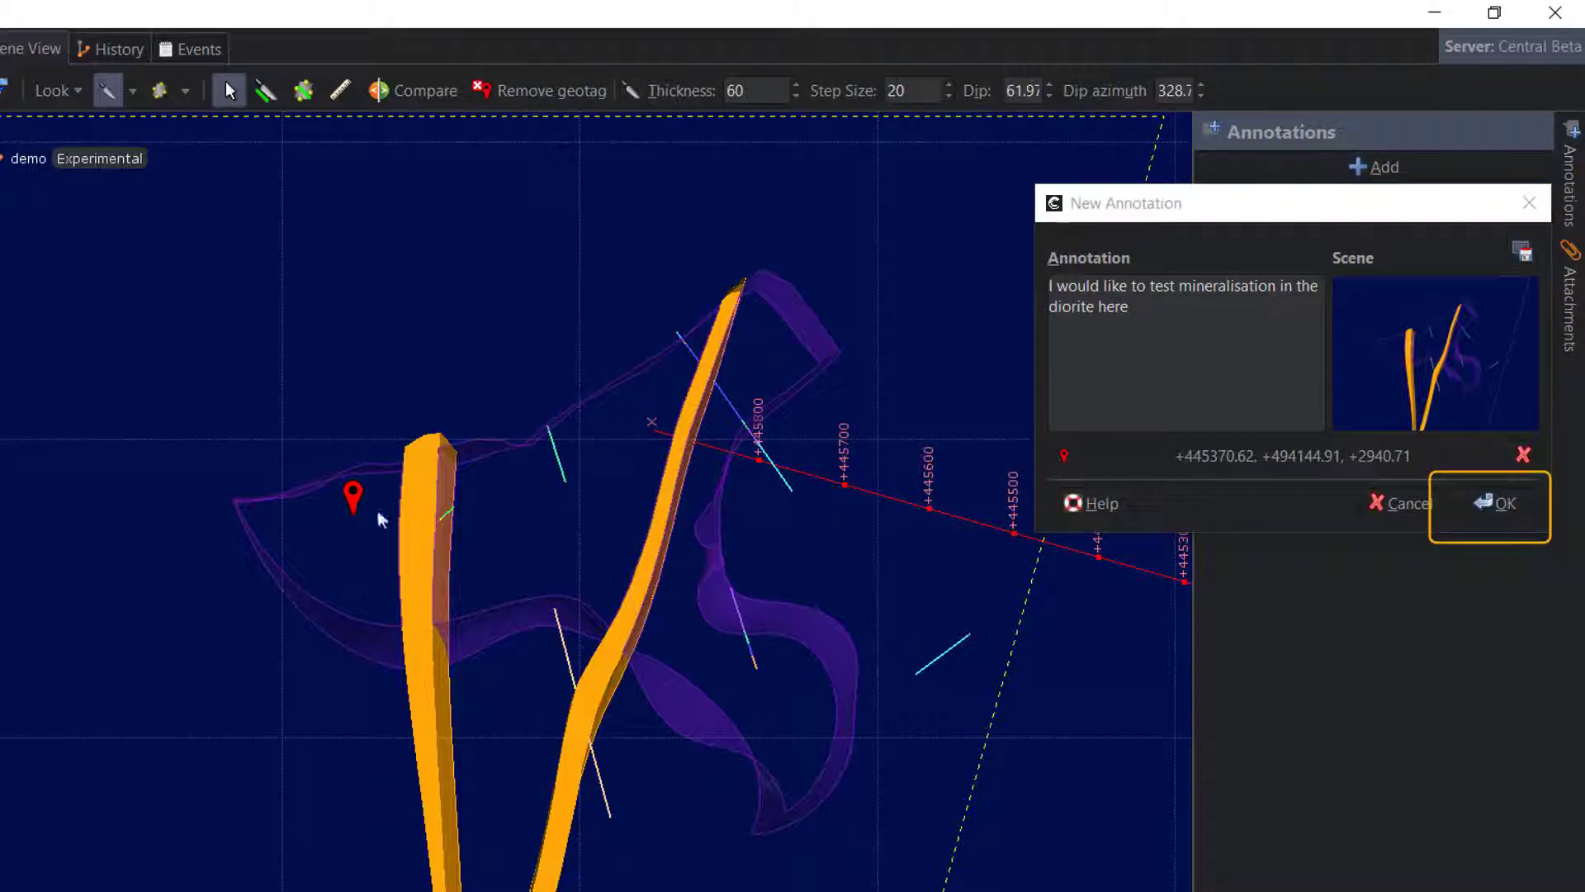
pyautogui.click(1495, 503)
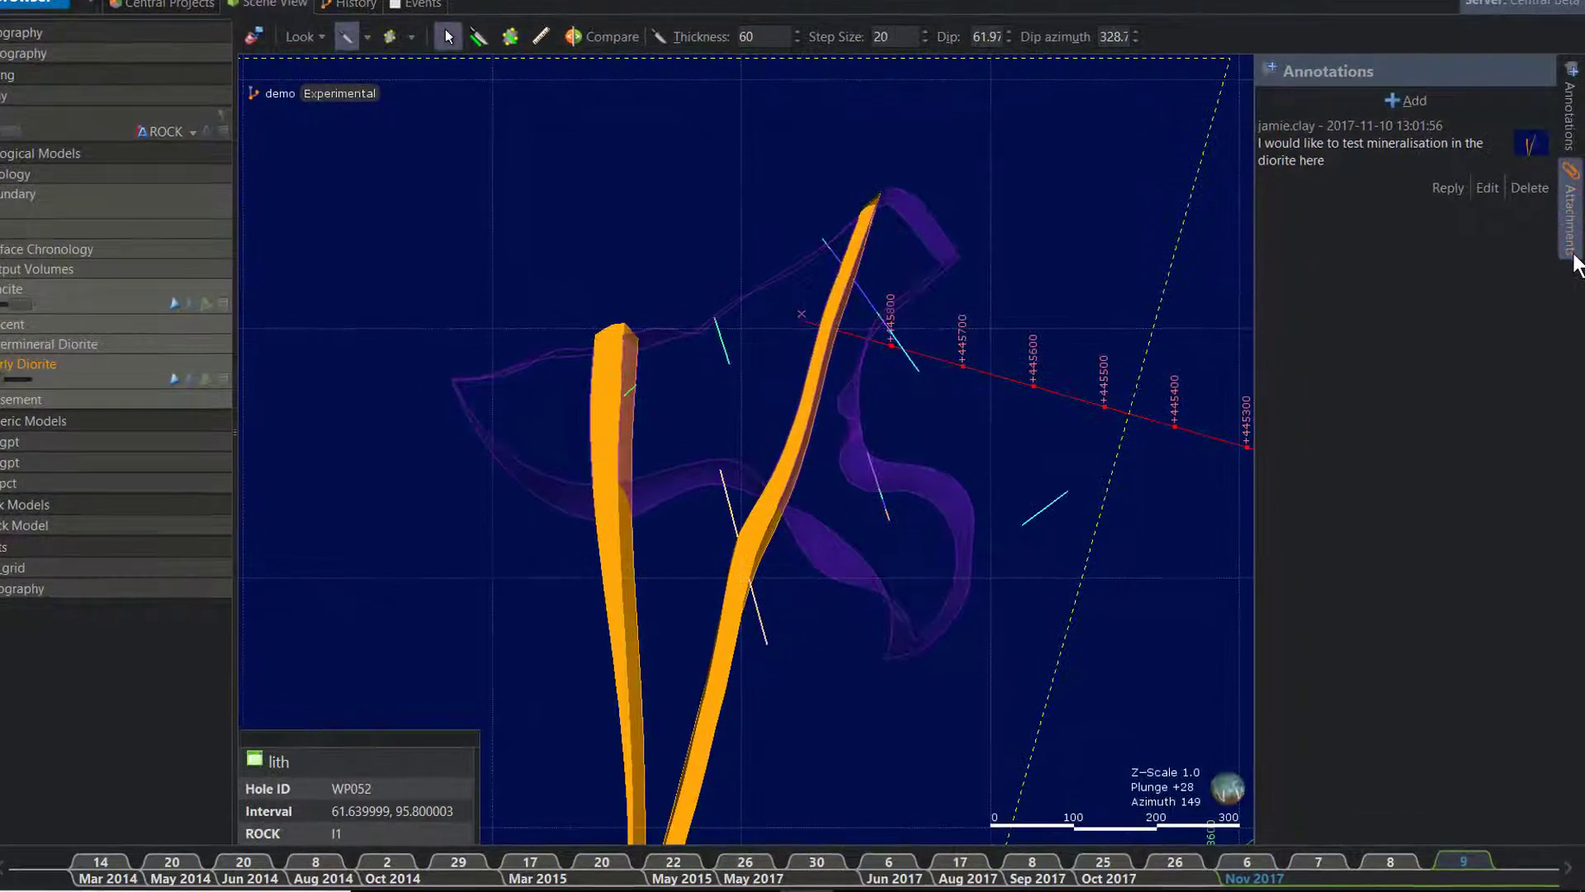
# Publish a 'geological map' attachment with the file Geological map.tif.
pyautogui.click(1573, 279)
pyautogui.click(1421, 686)
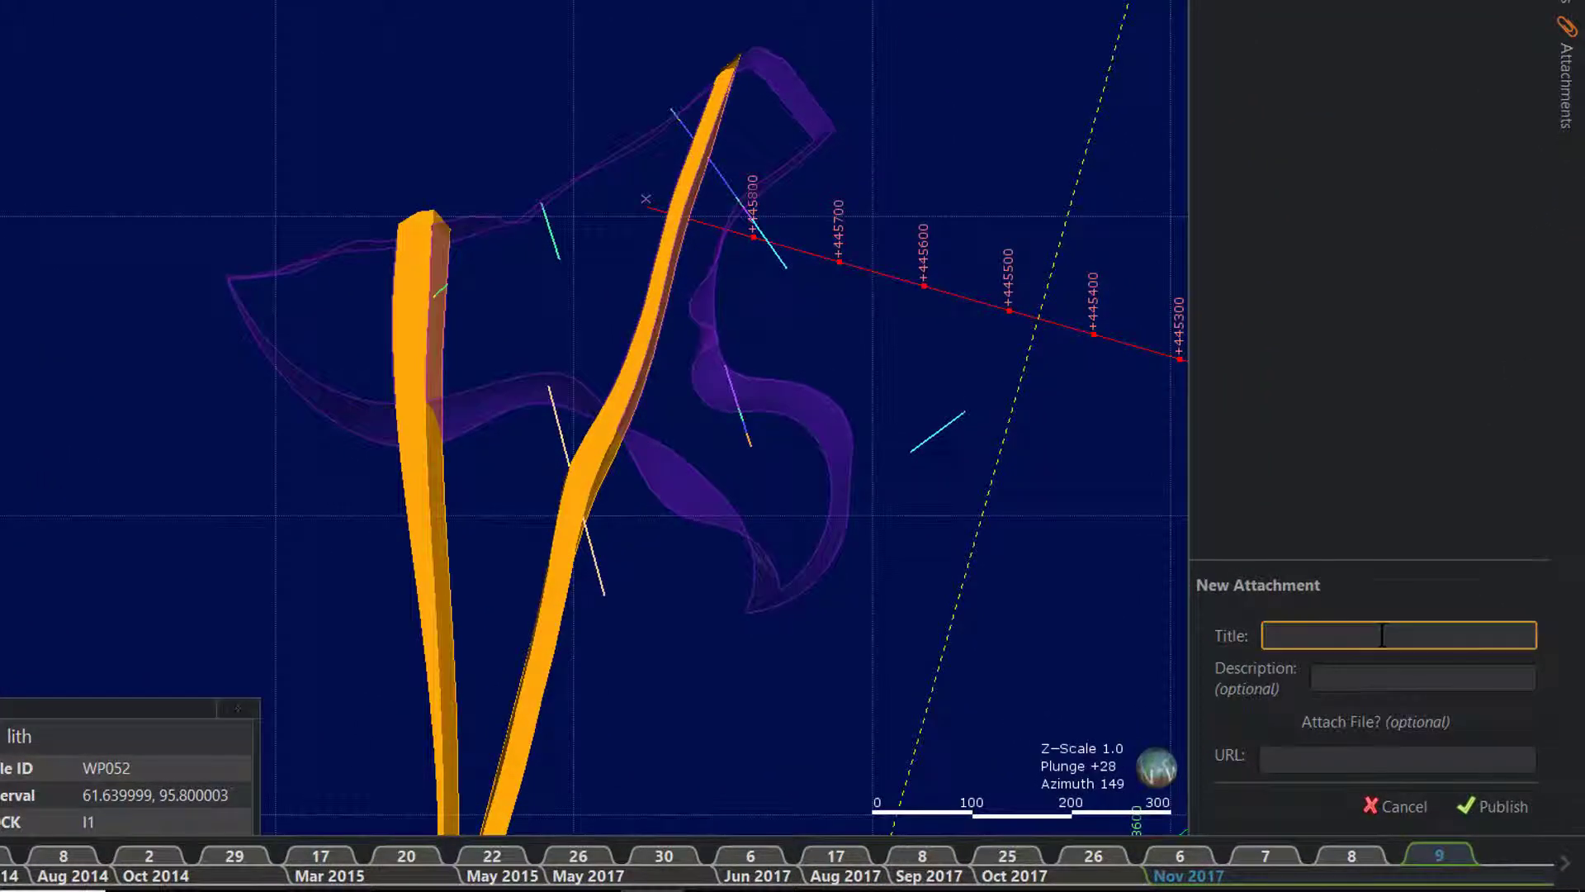
pyautogui.write('geological map')
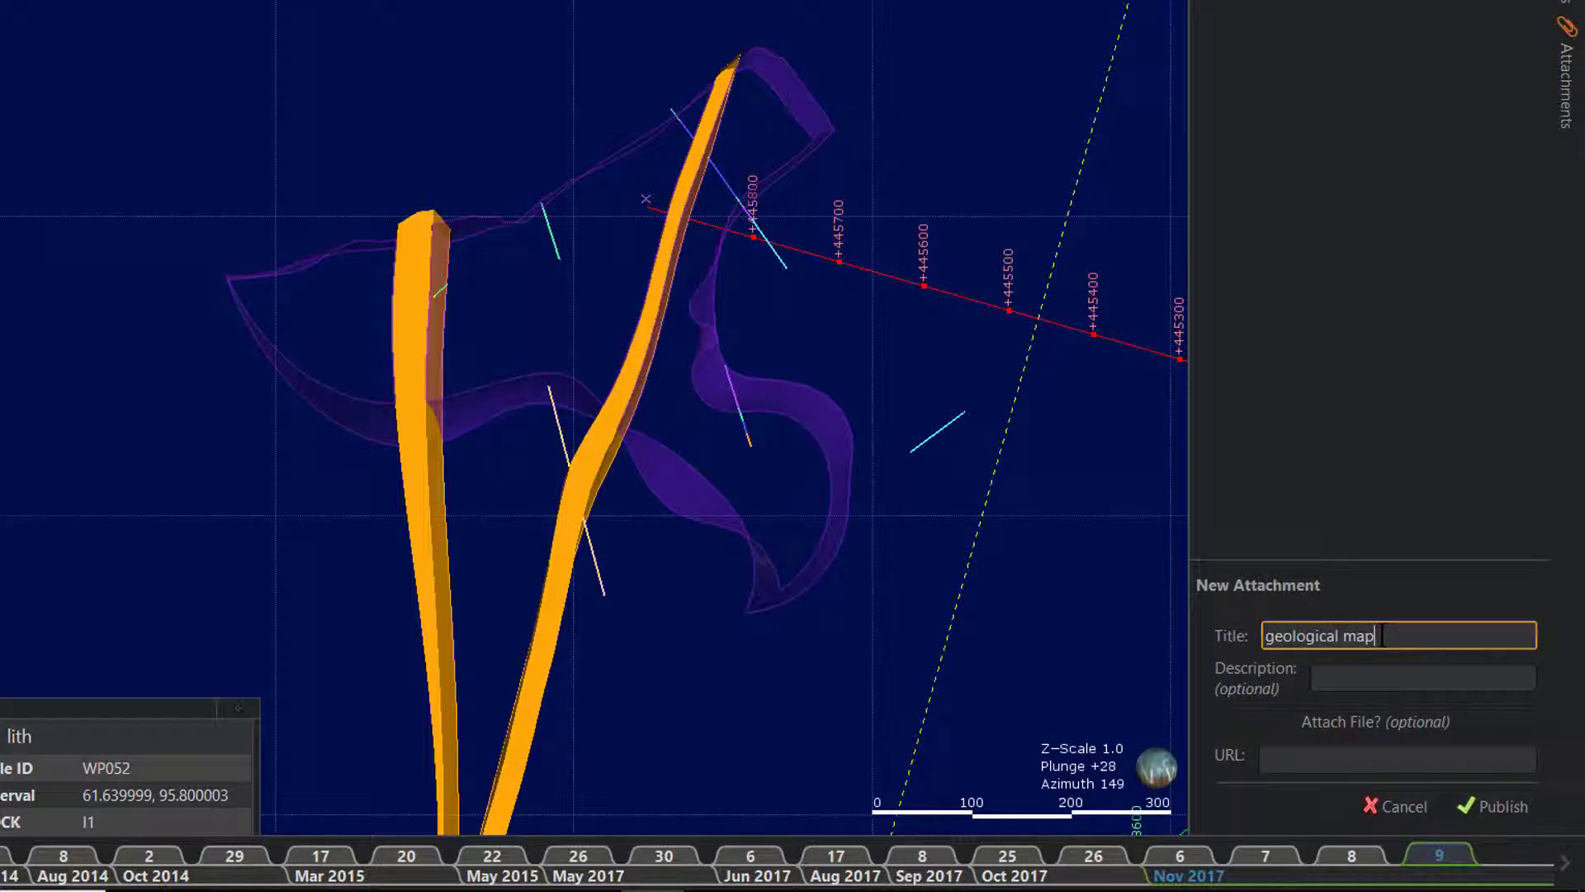
pyautogui.click(1414, 721)
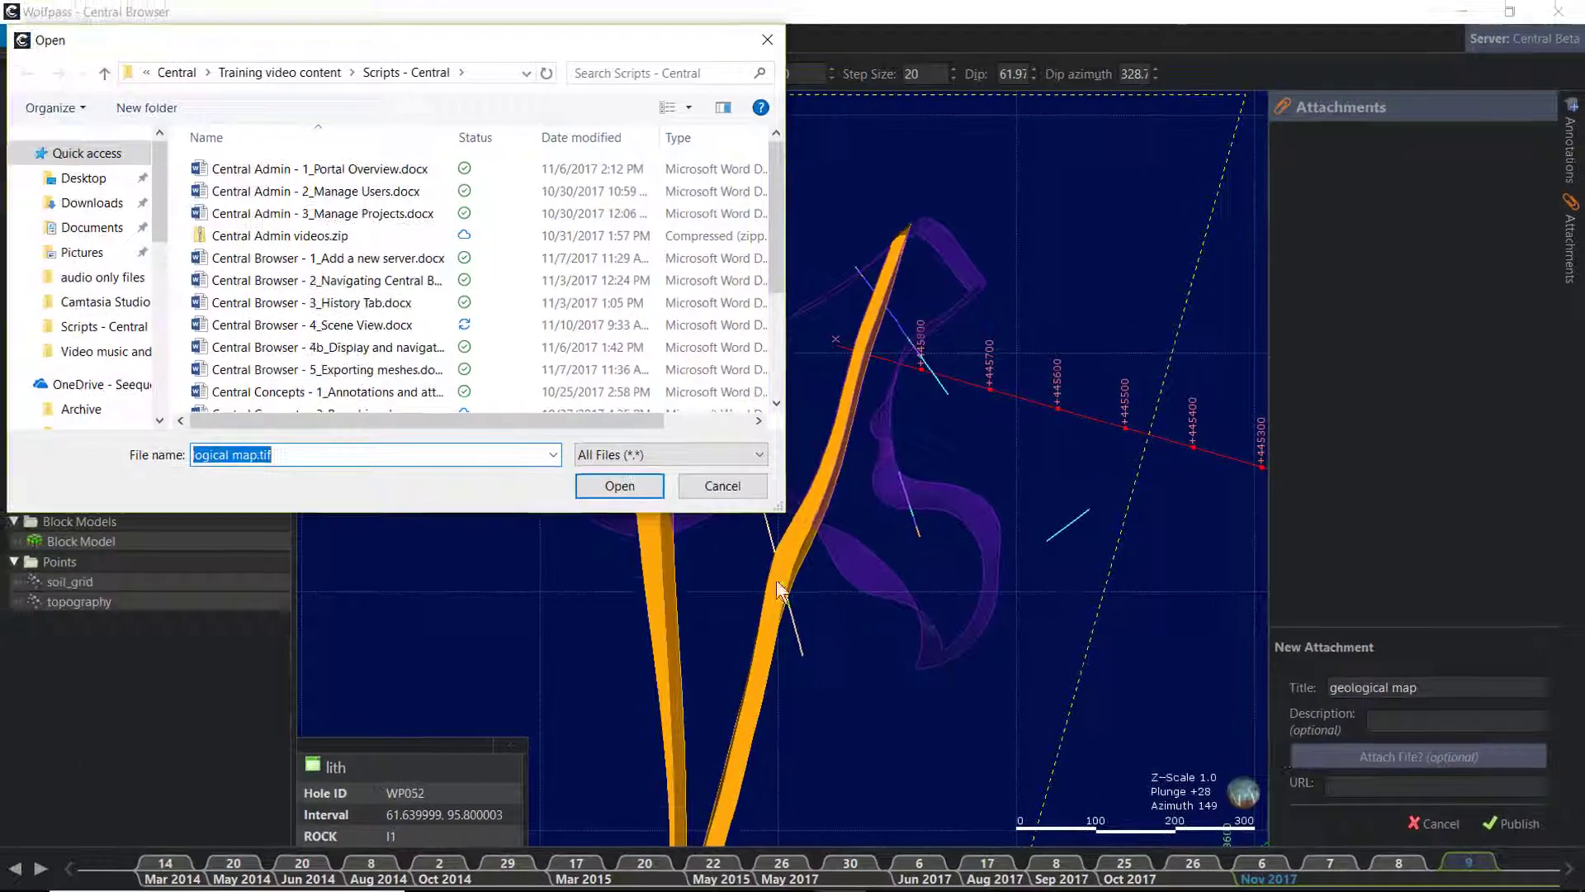
pyautogui.scroll(-5, 421, 459)
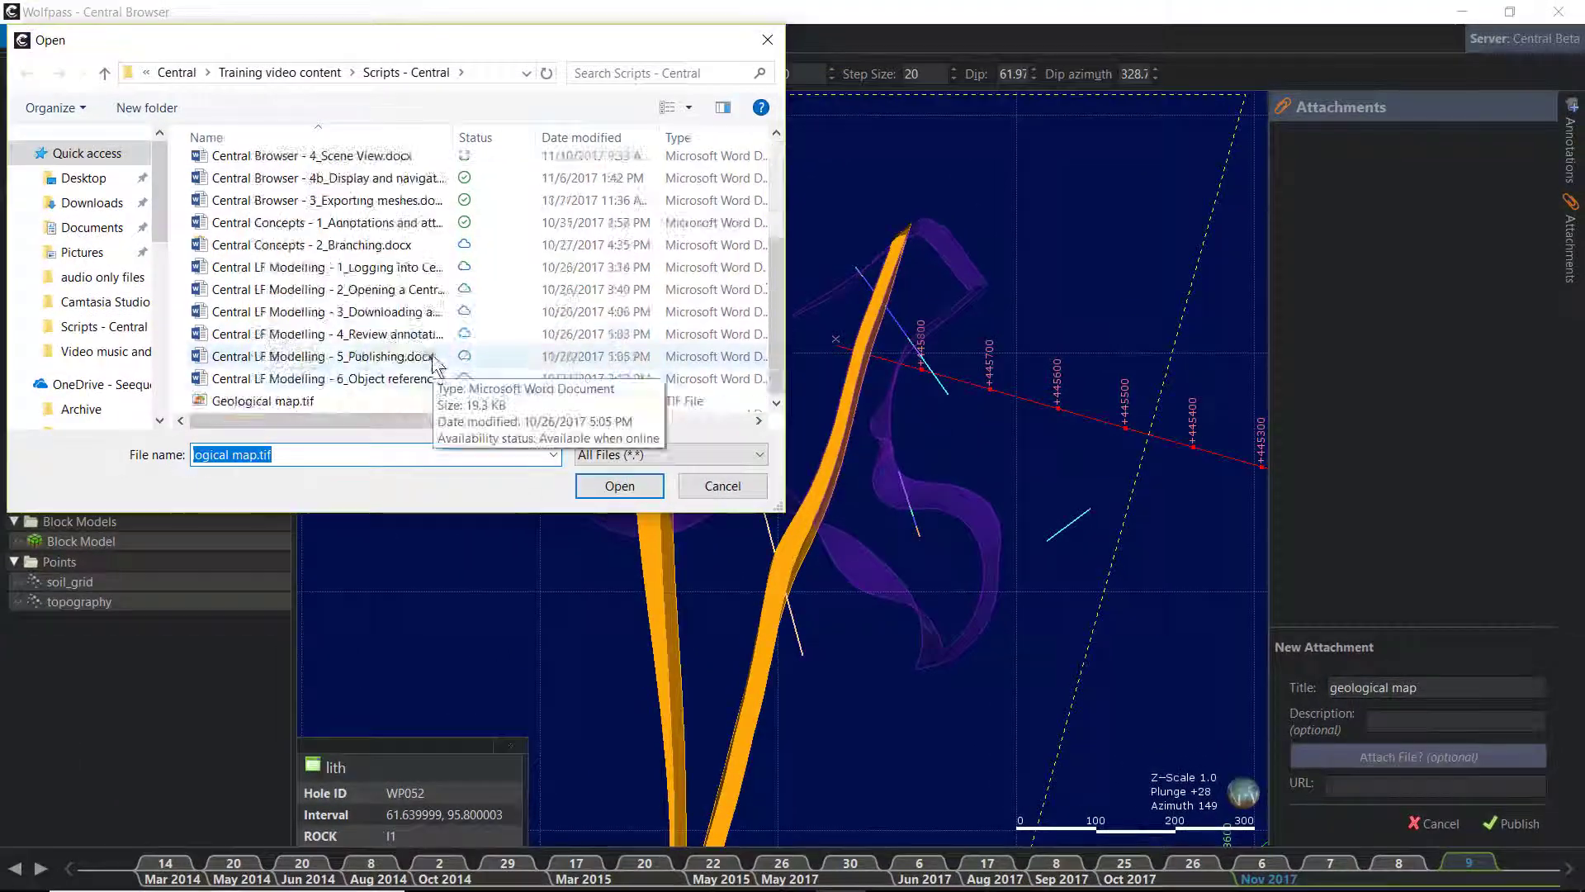
pyautogui.click(385, 399)
pyautogui.click(616, 485)
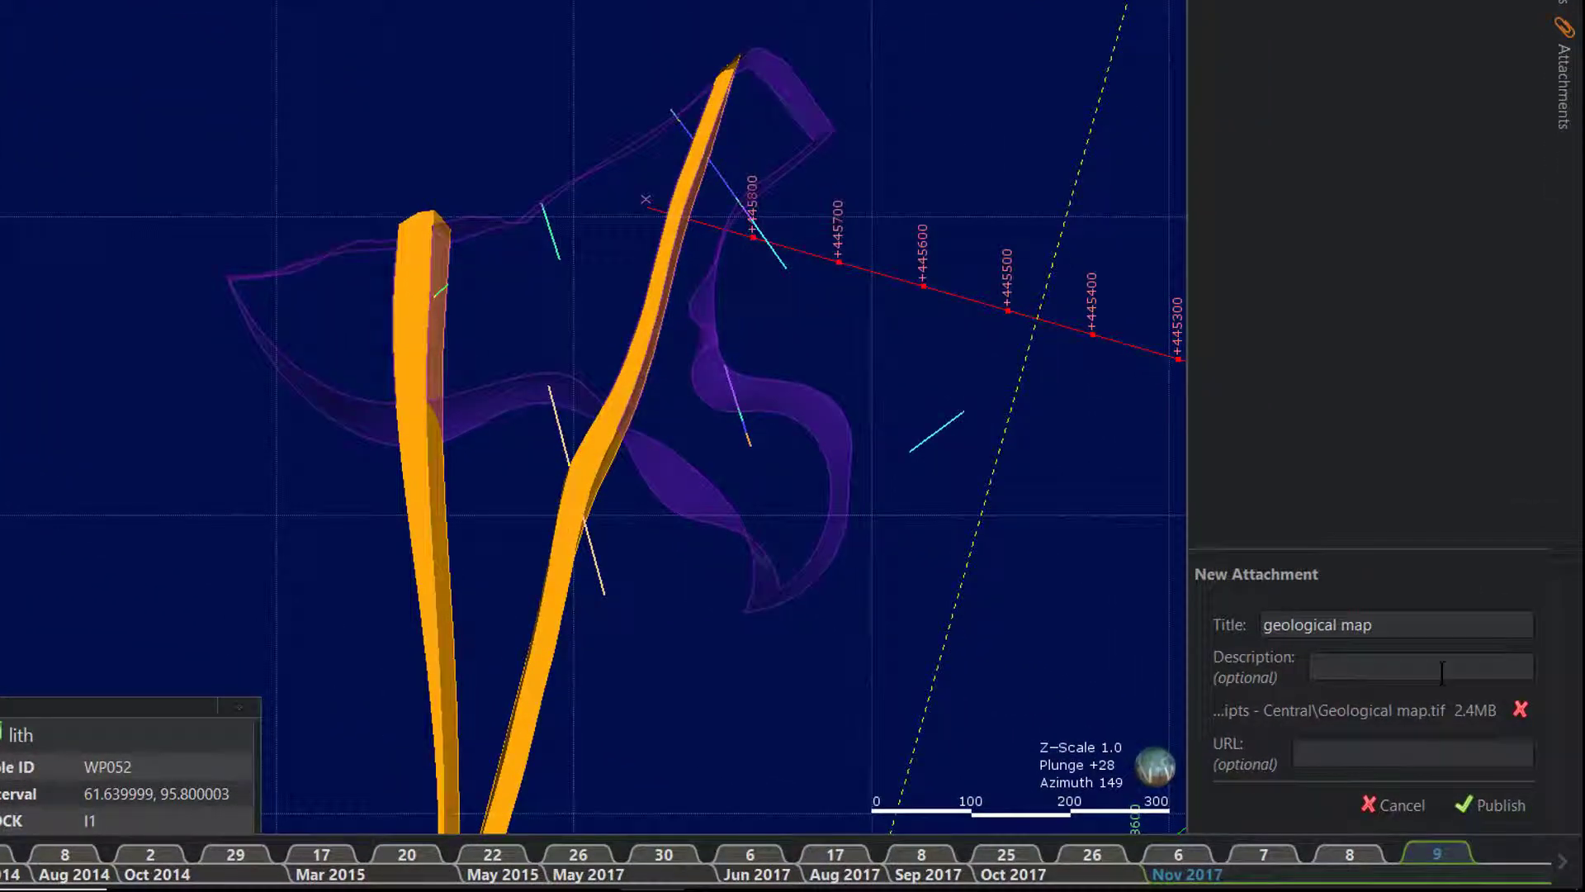
pyautogui.click(1519, 824)
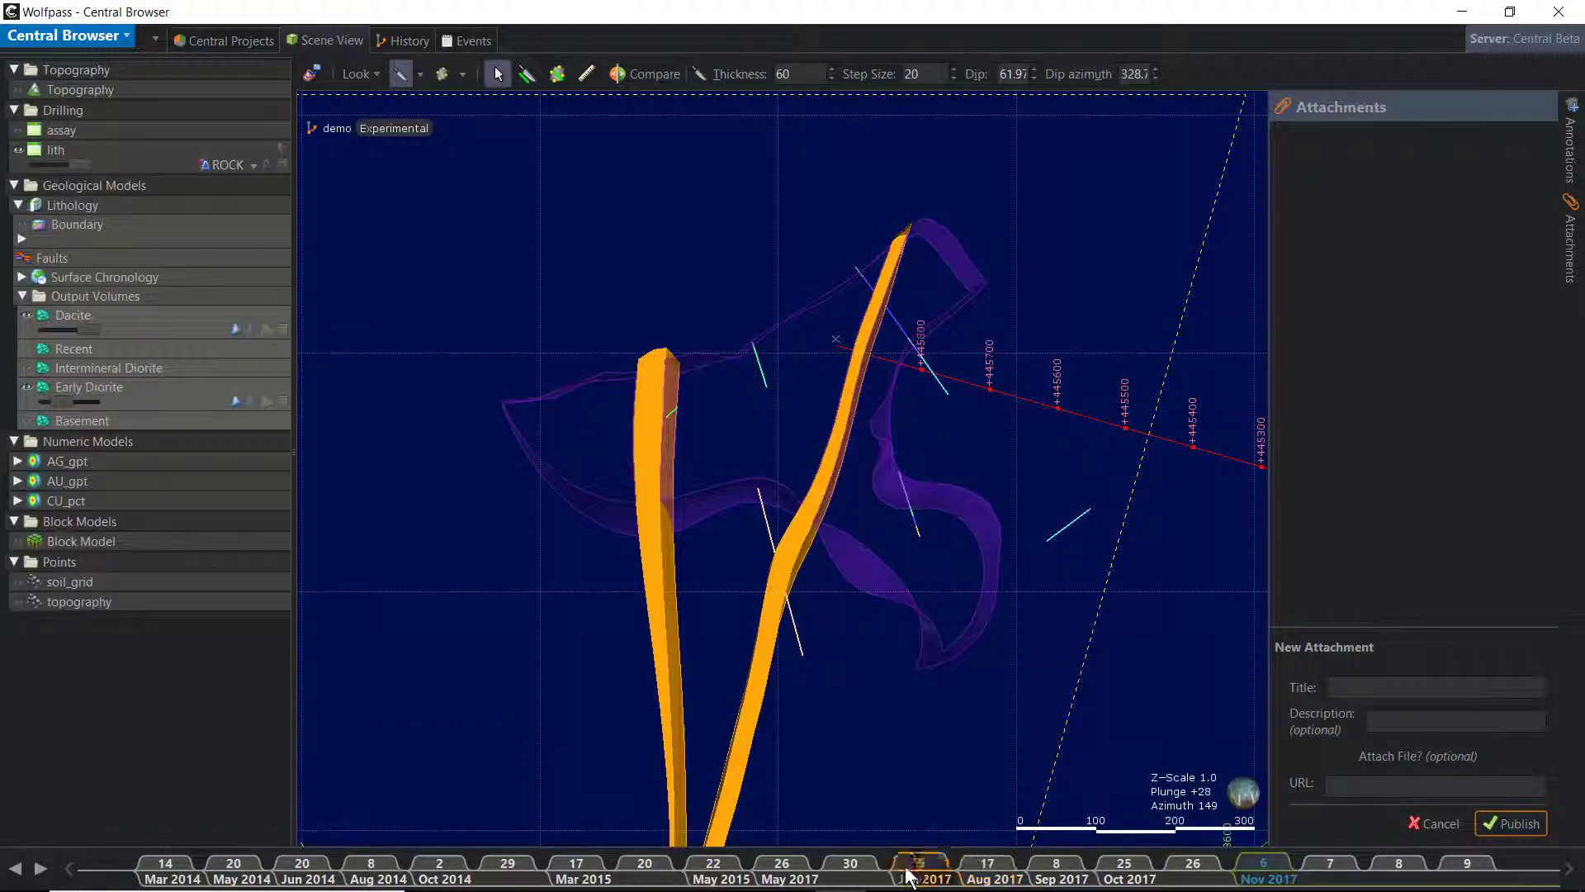
# Step back through the timeline from 30 May 2017 to the 8 Aug 2014 revision.
pyautogui.click(855, 863)
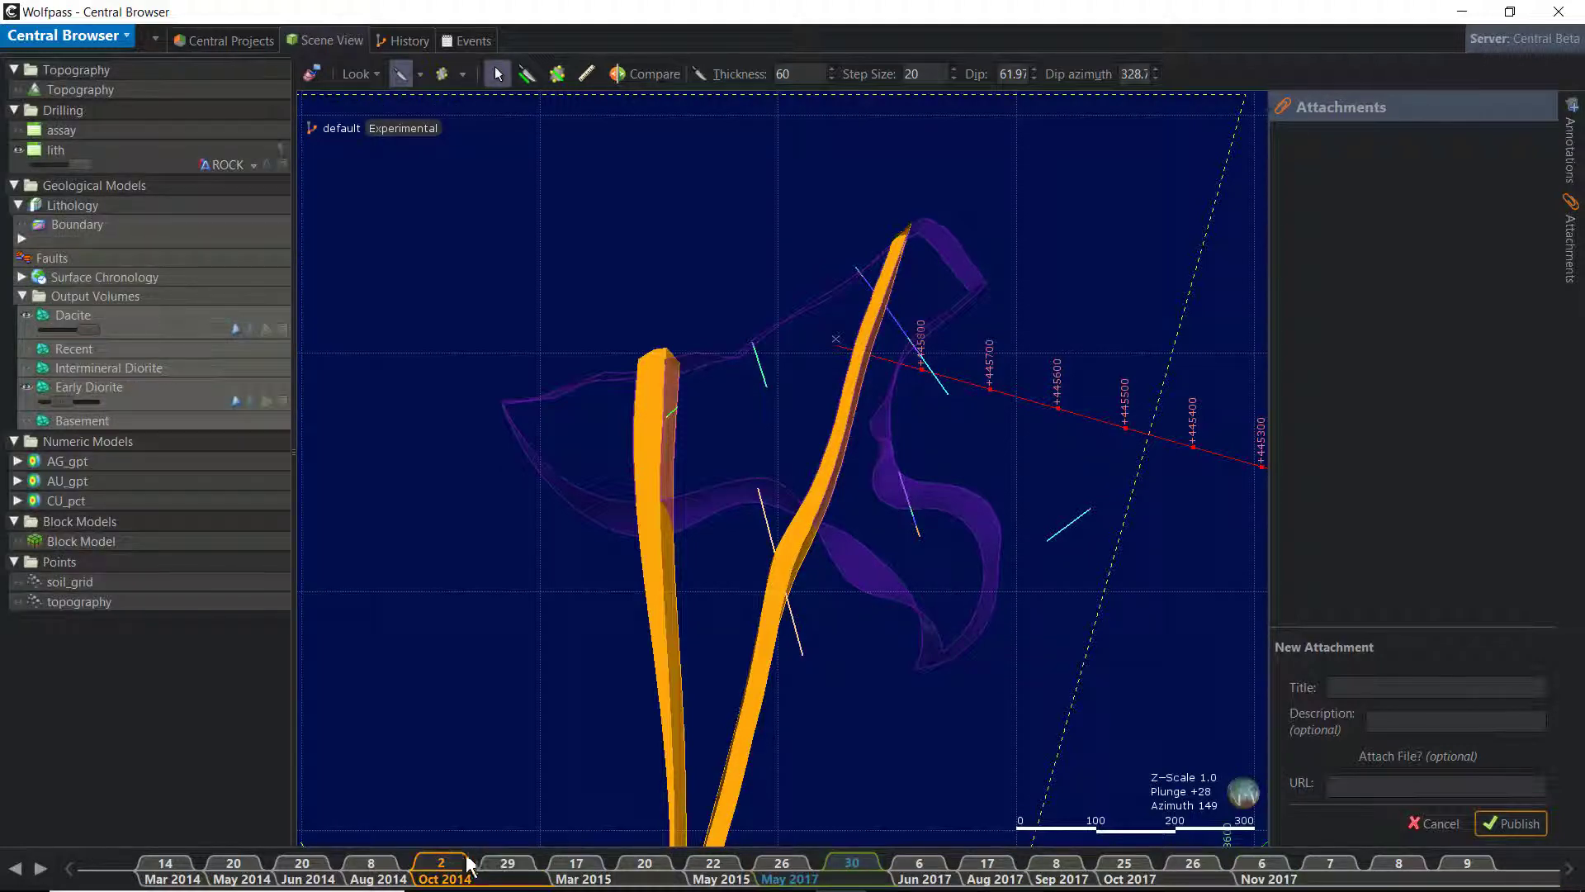
pyautogui.click(387, 871)
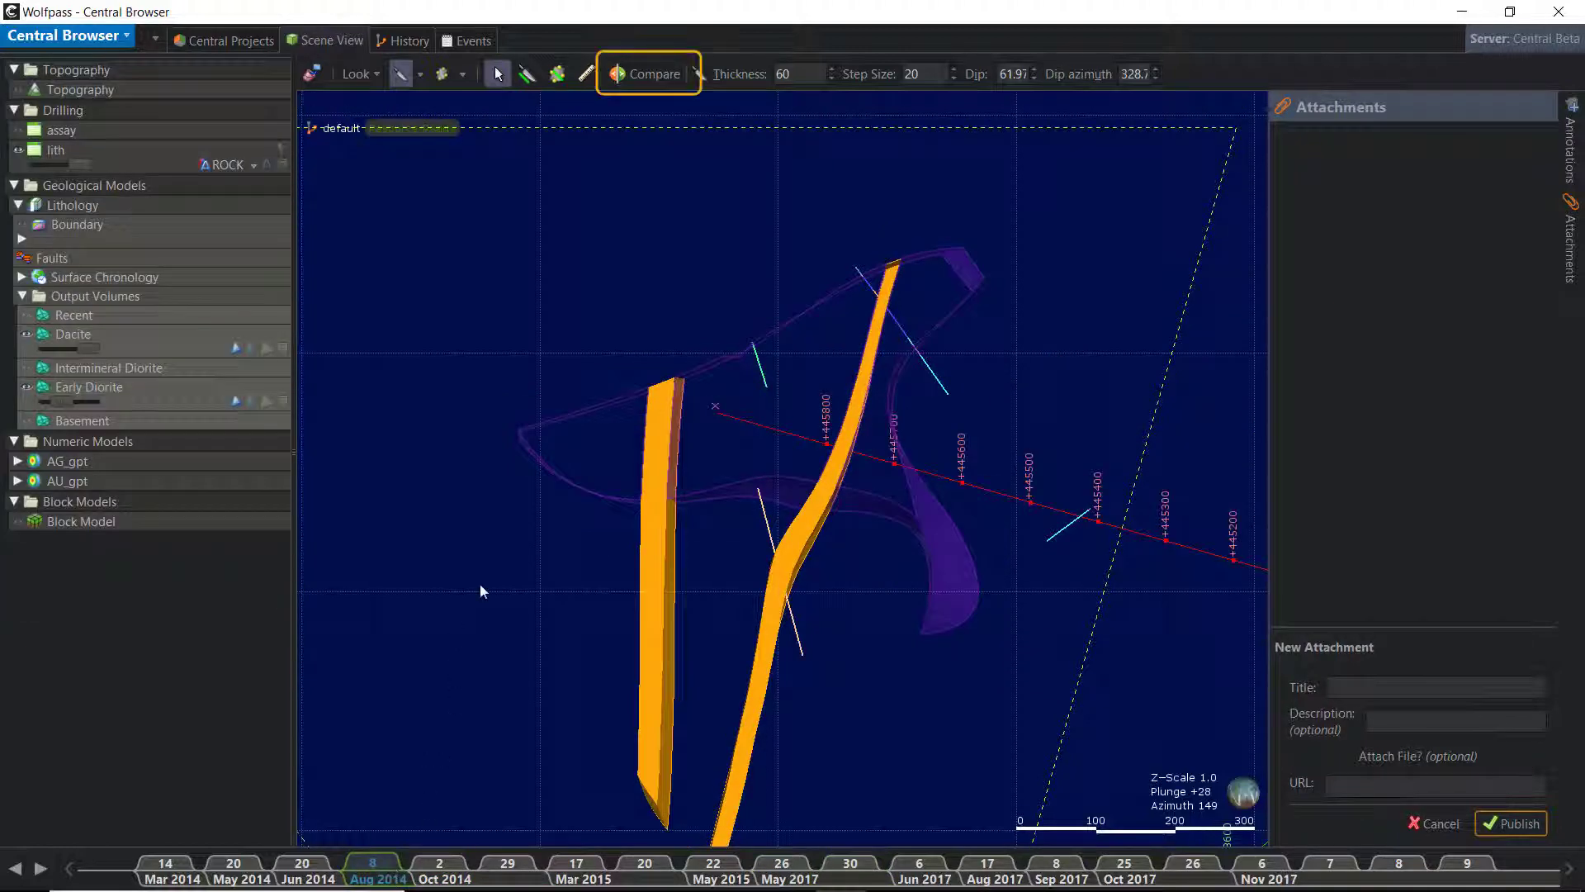
# Compare the 8 Aug 2014 revision against revision 211 from 09 Nov 2017.
pyautogui.click(663, 73)
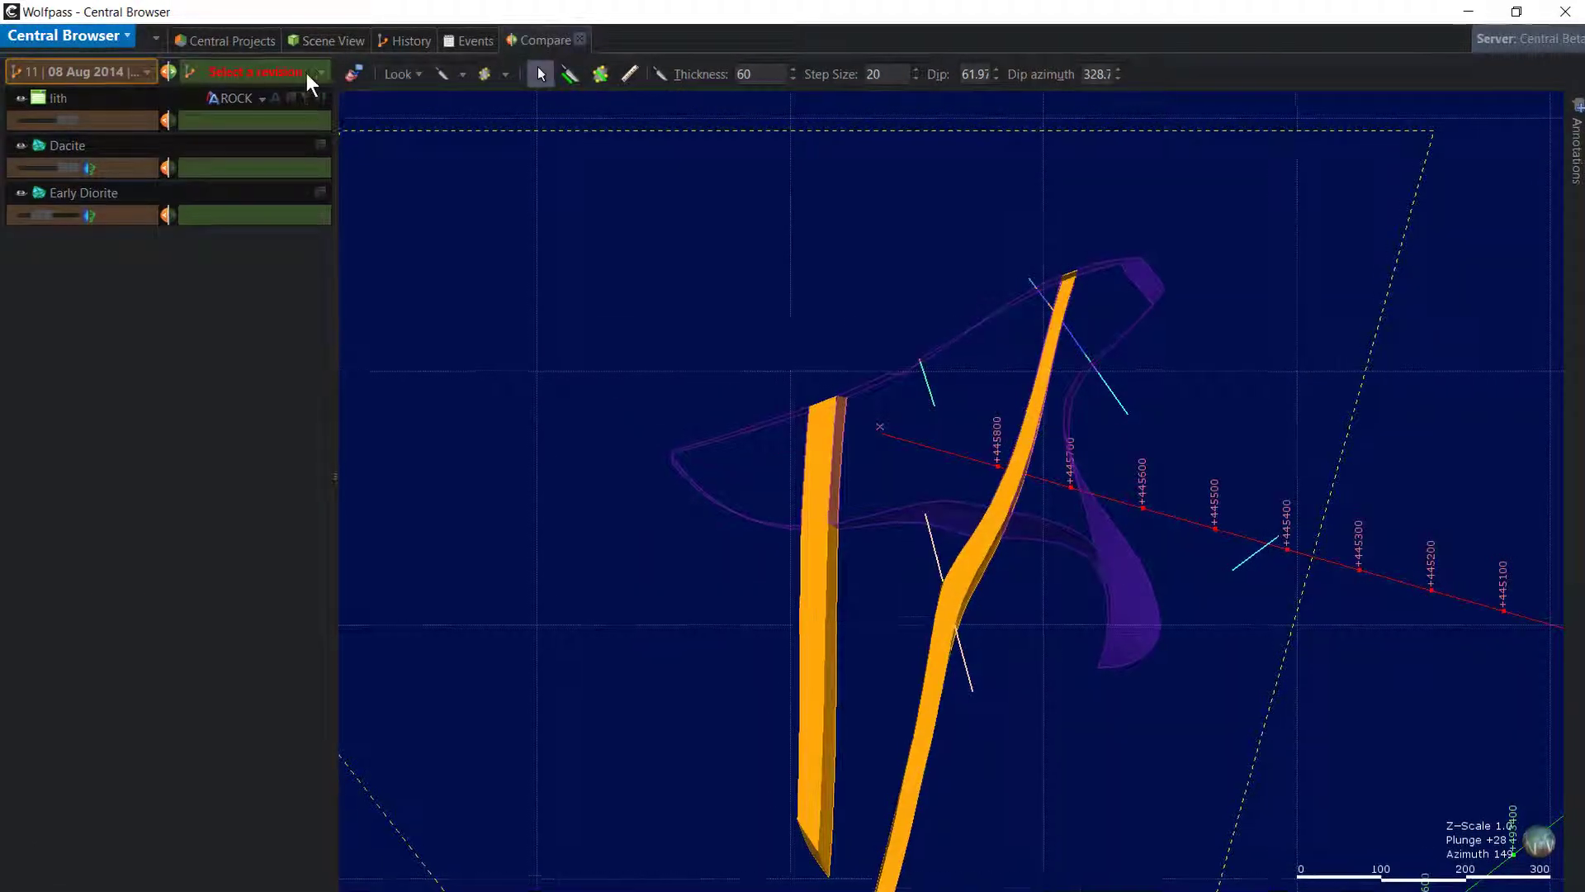
pyautogui.click(312, 74)
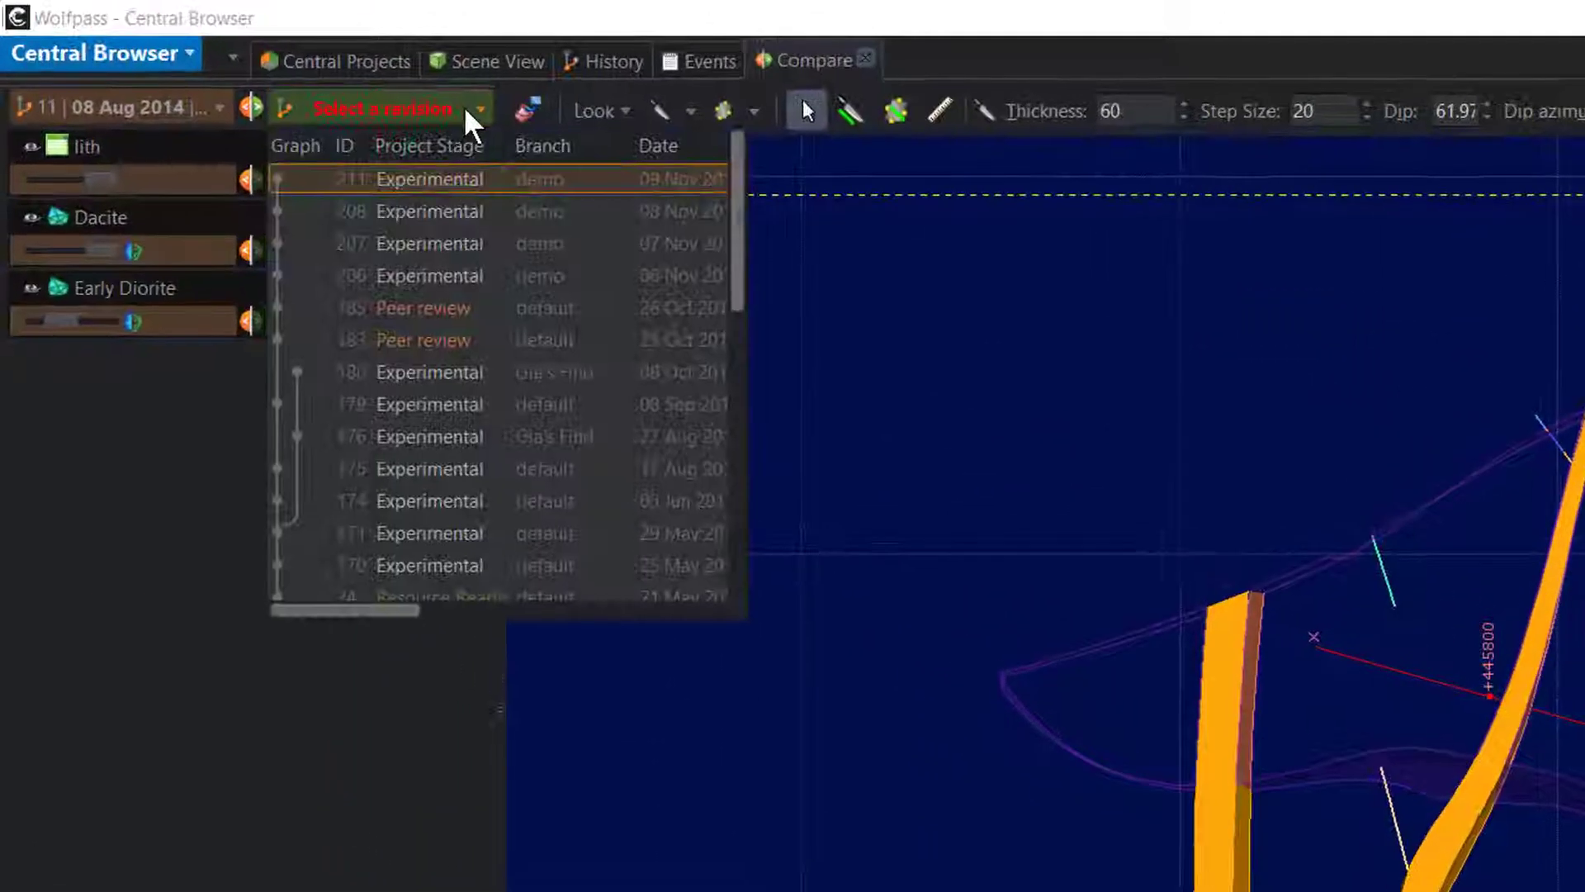
pyautogui.click(463, 176)
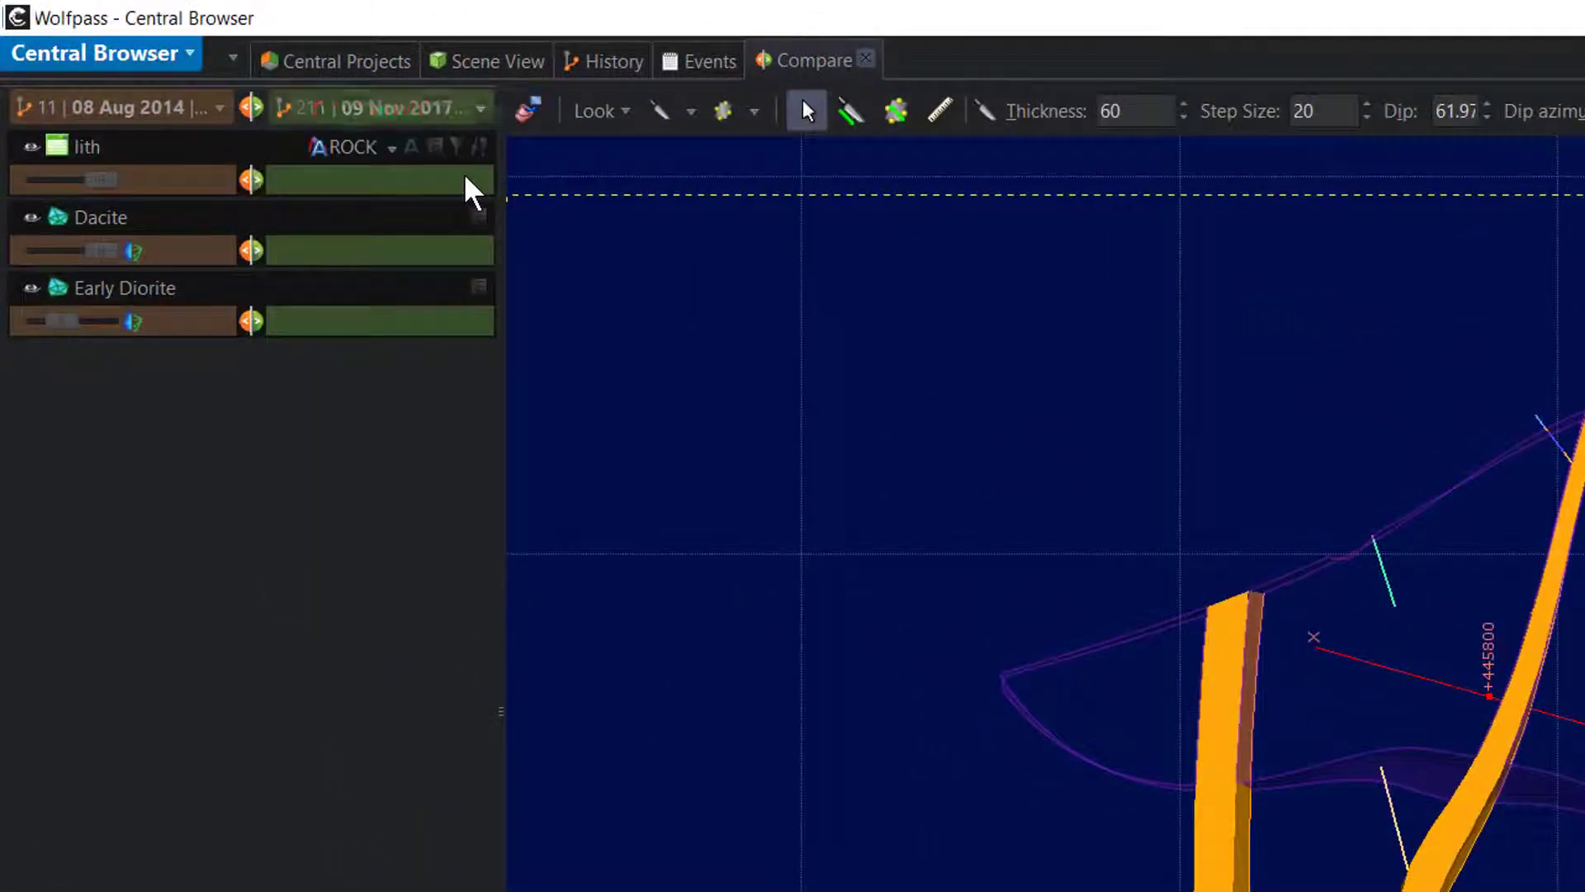
# Flip all layers, then Dacite and Early Diorite, between 2014 and 2017, ending on 2017.
pyautogui.click(248, 105)
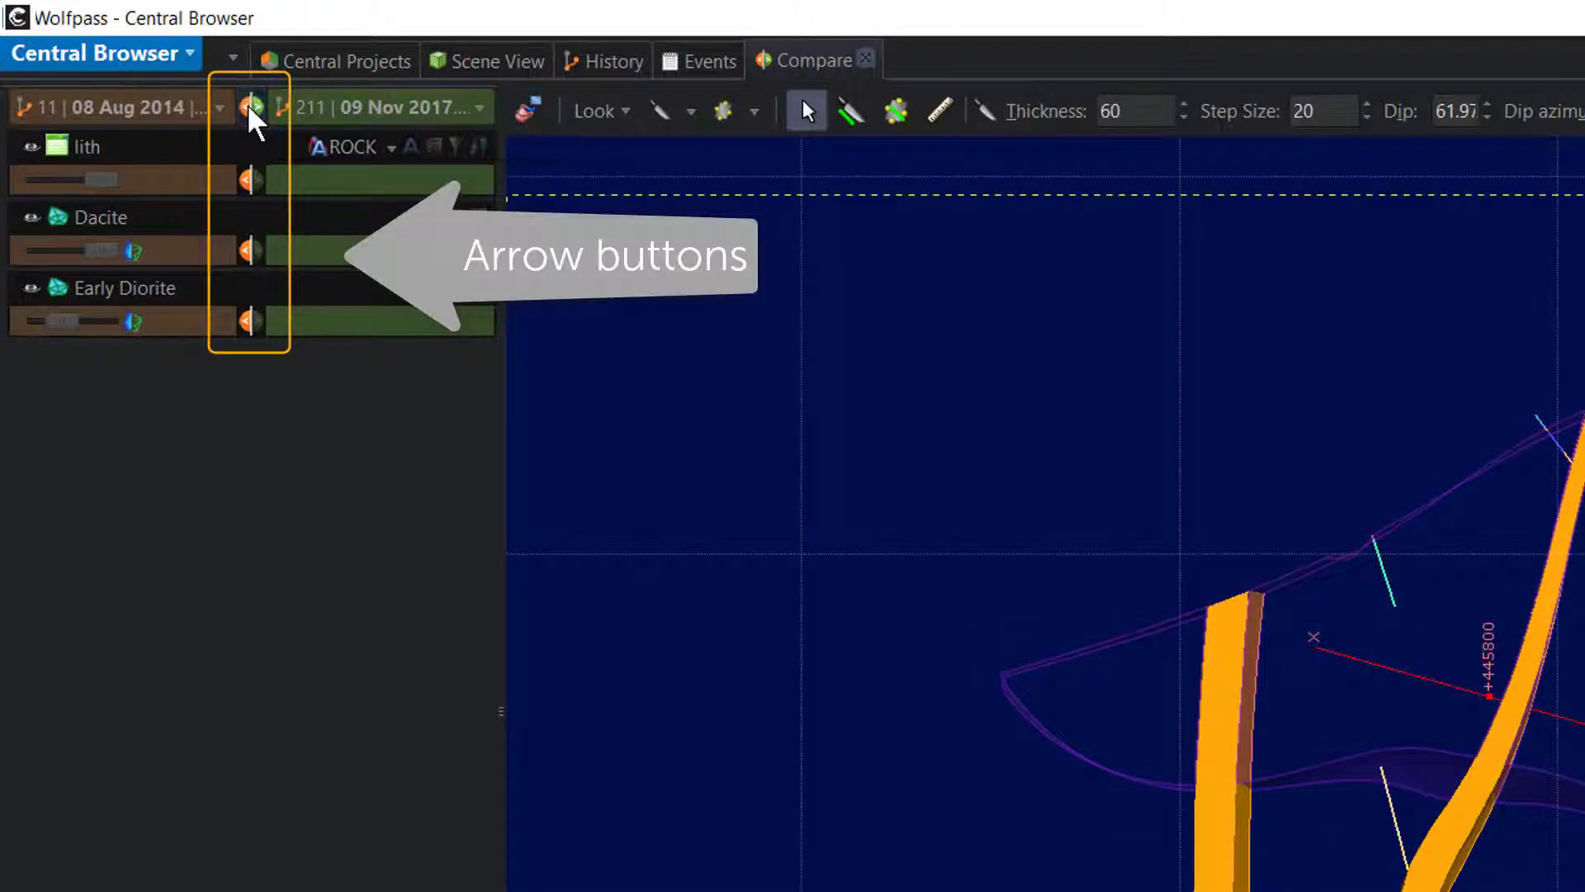
pyautogui.click(248, 105)
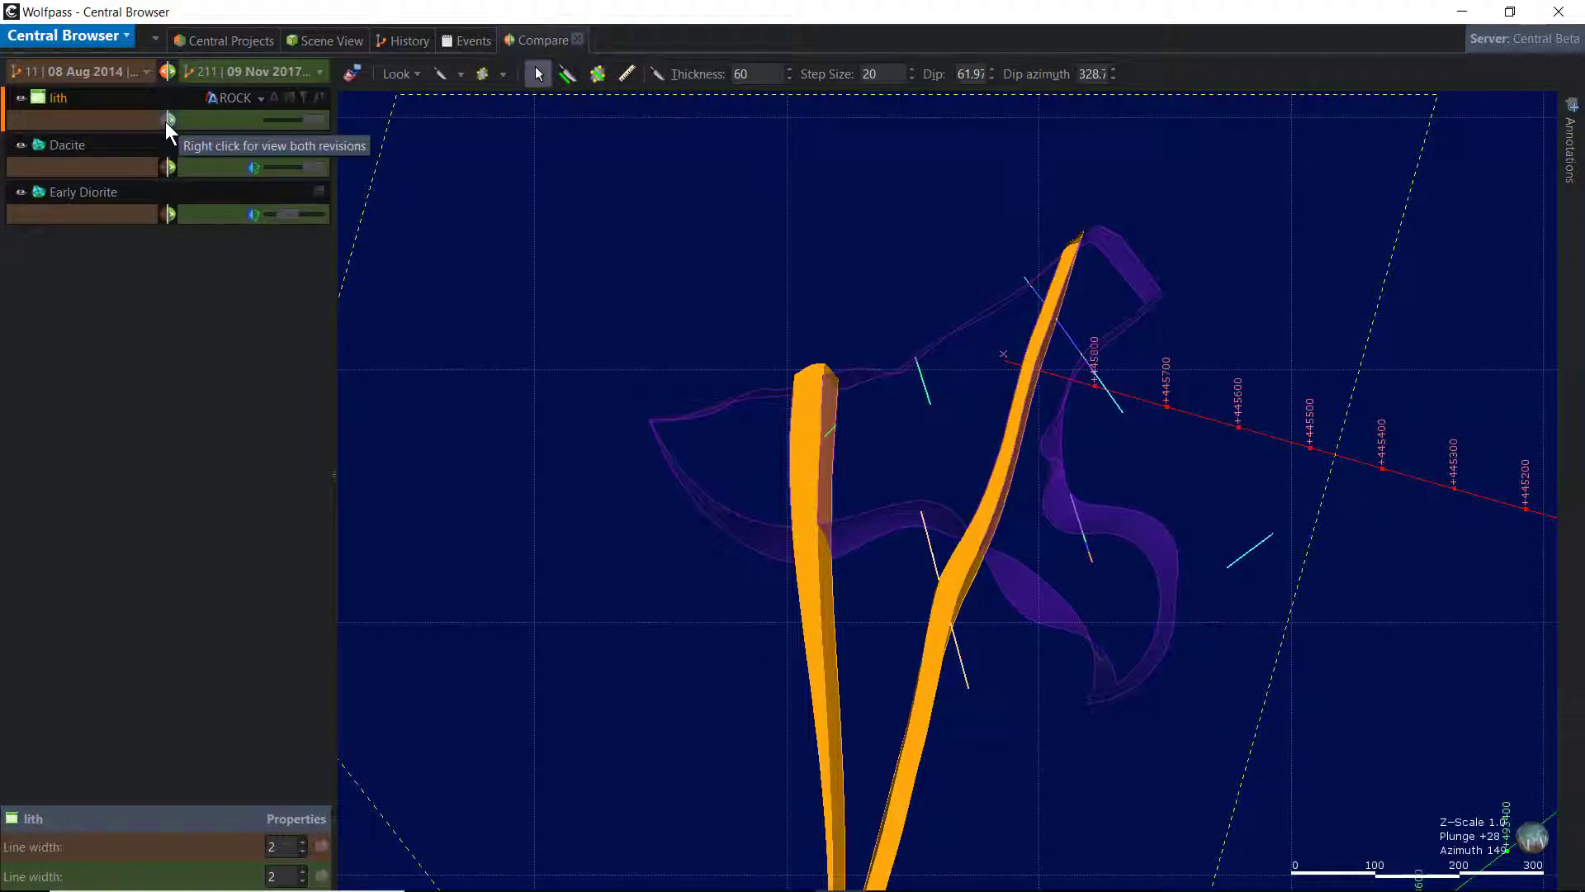
pyautogui.click(168, 168)
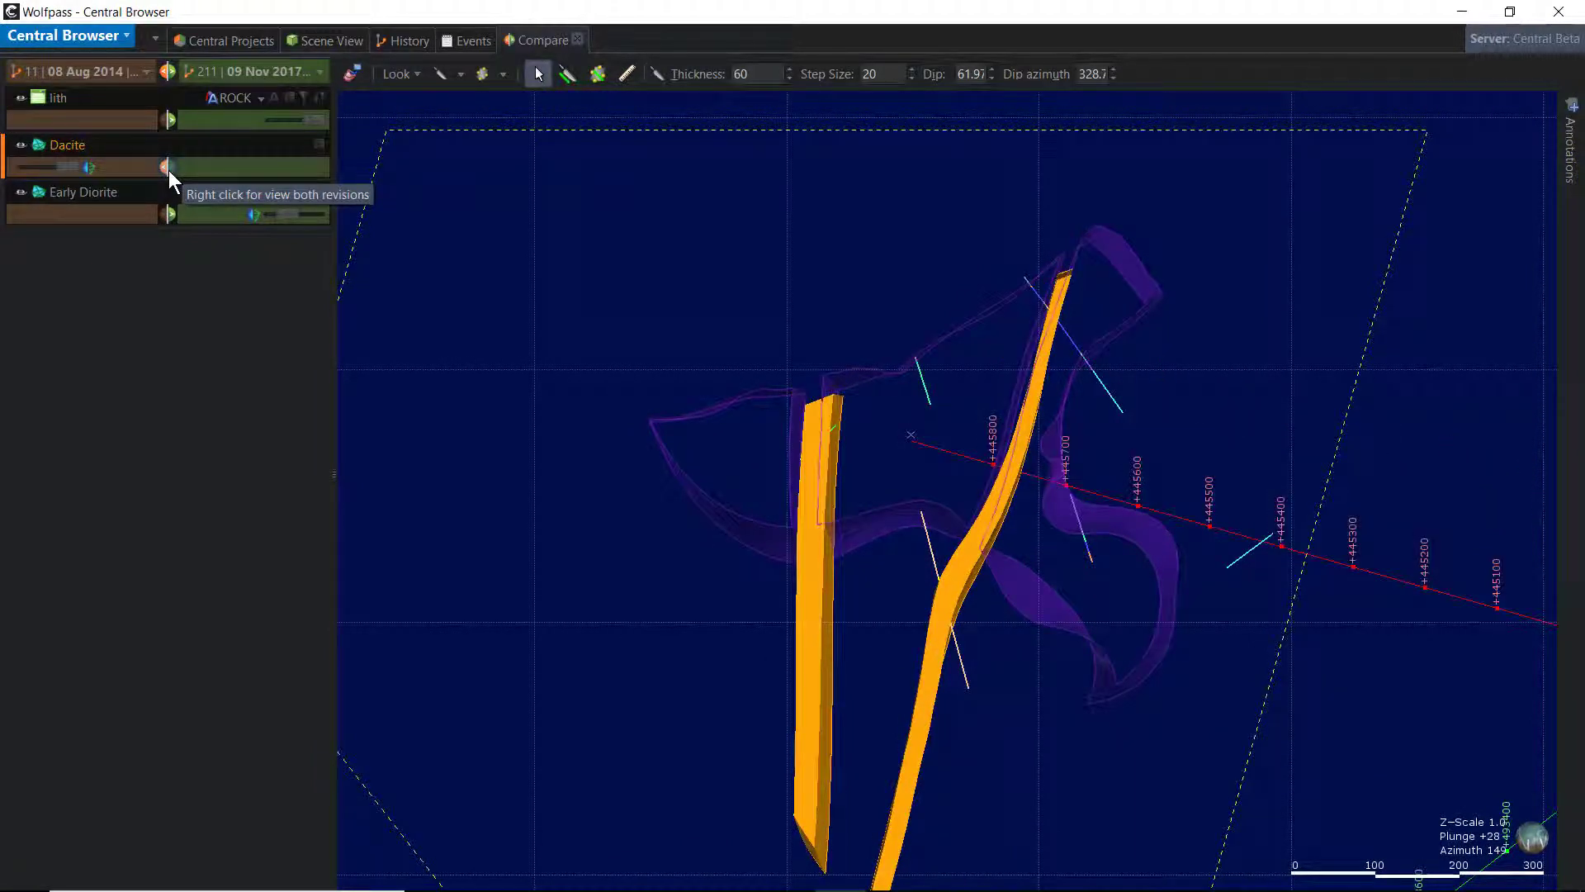
pyautogui.click(168, 169)
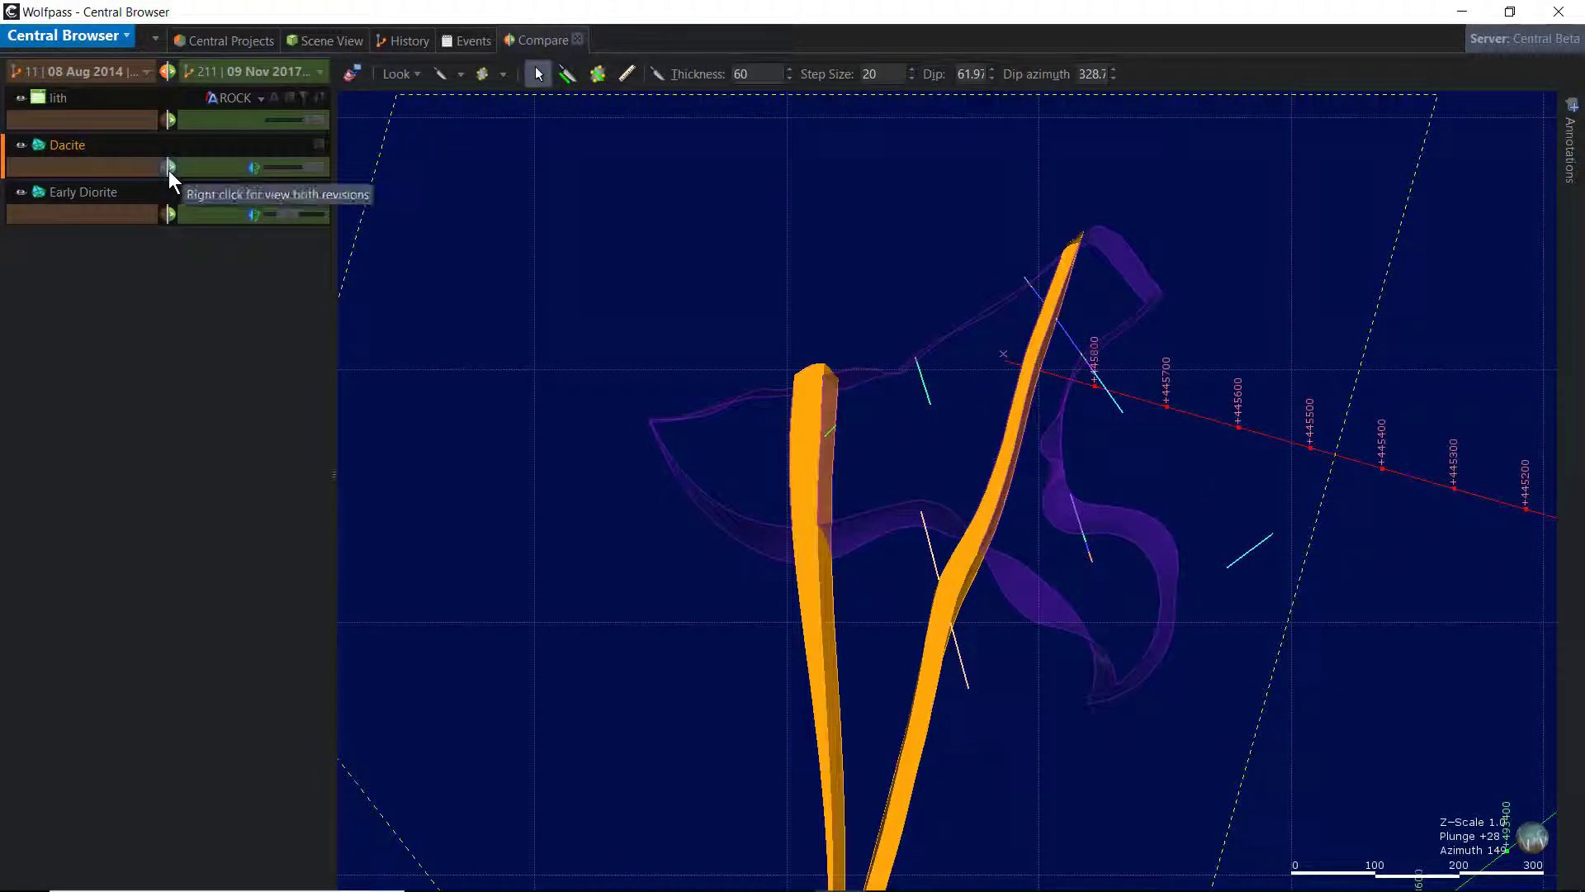
pyautogui.click(168, 214)
pyautogui.click(168, 214)
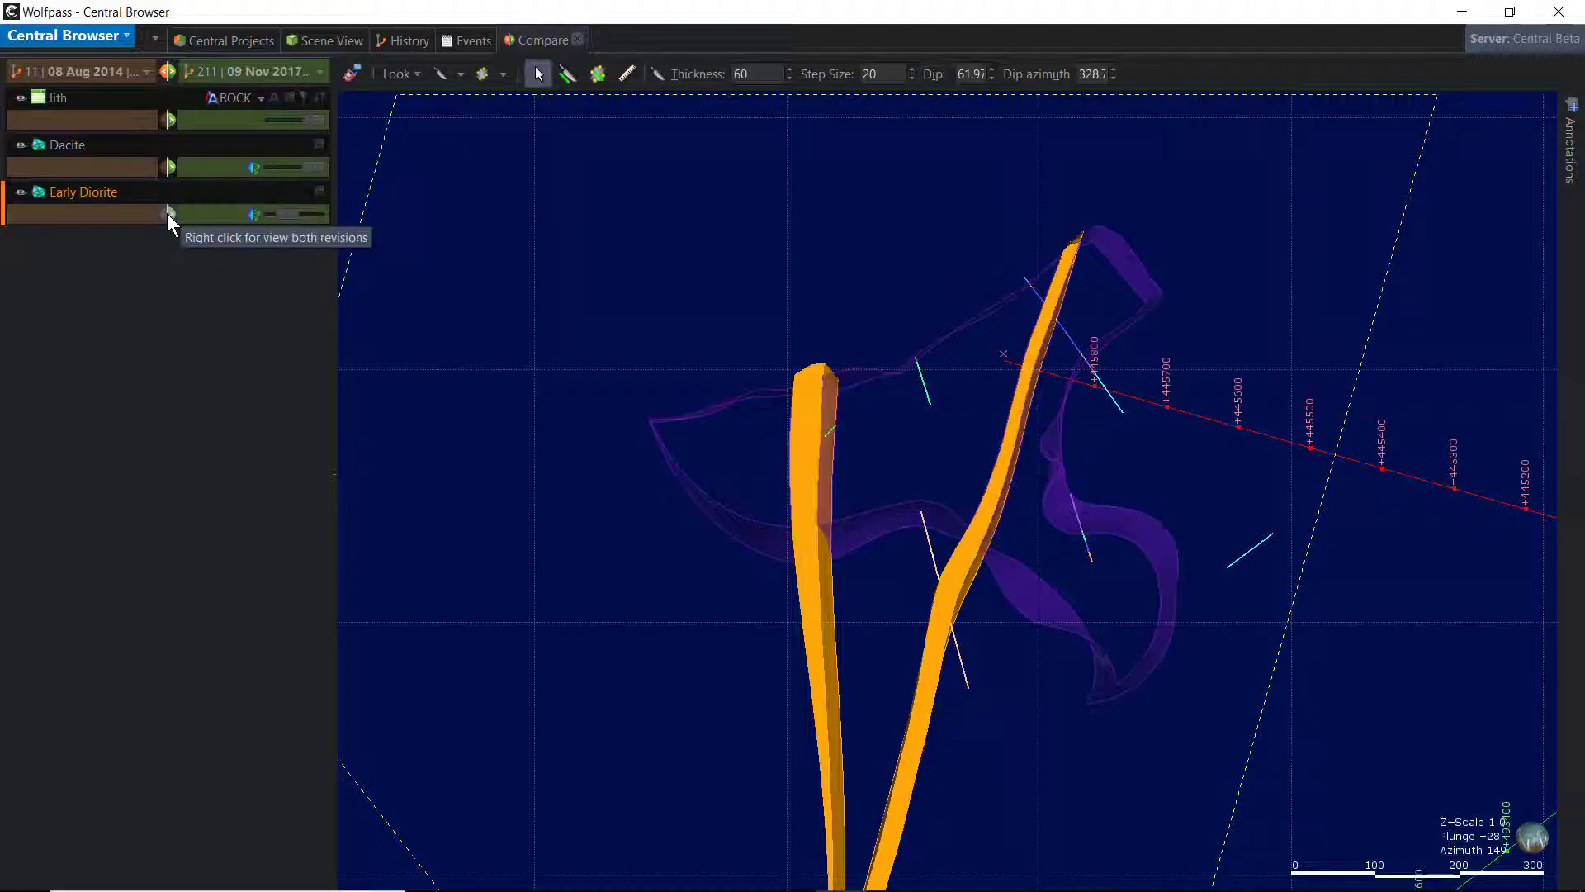